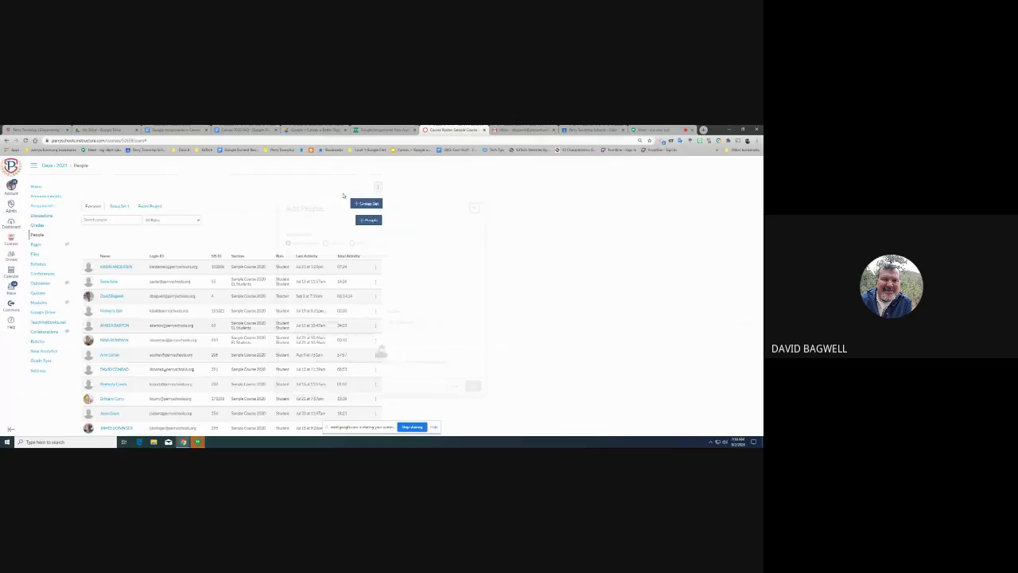
Start a new assignment in the Sample 2020 course from the dashboard
{"action": "left_click", "coordinate": [10, 224]}
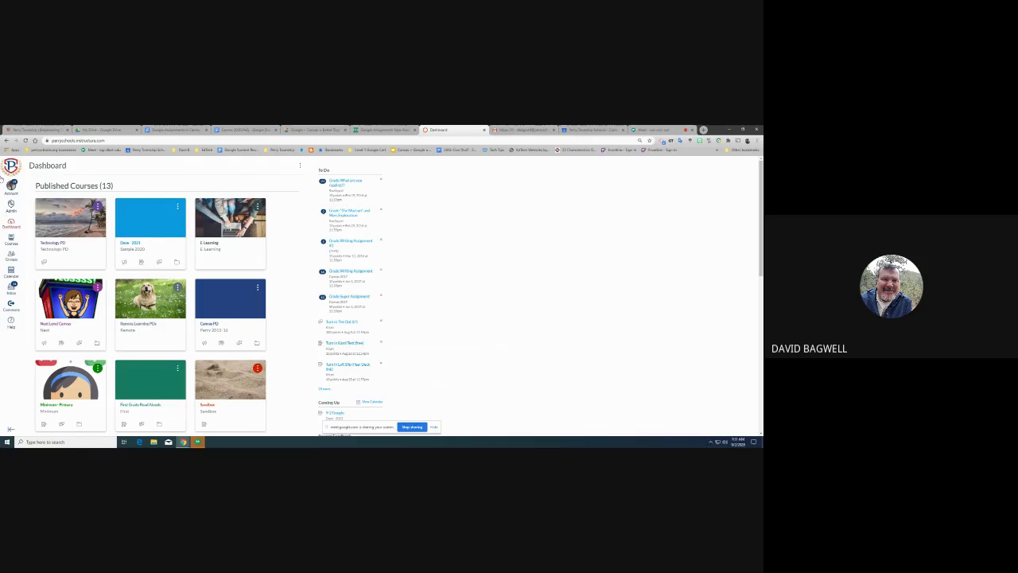
{"action": "left_click", "coordinate": [146, 220]}
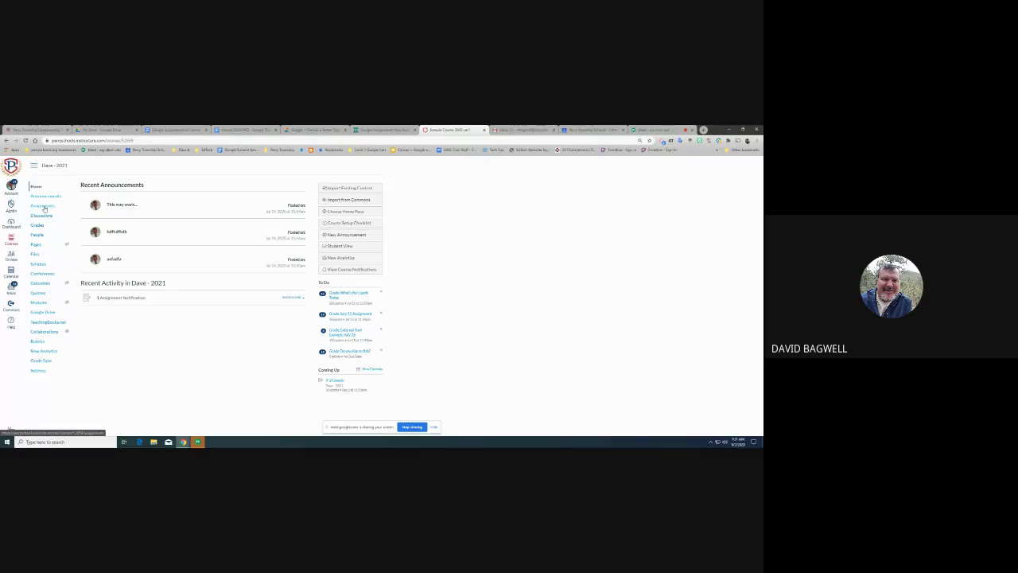
{"action": "left_click", "coordinate": [43, 207]}
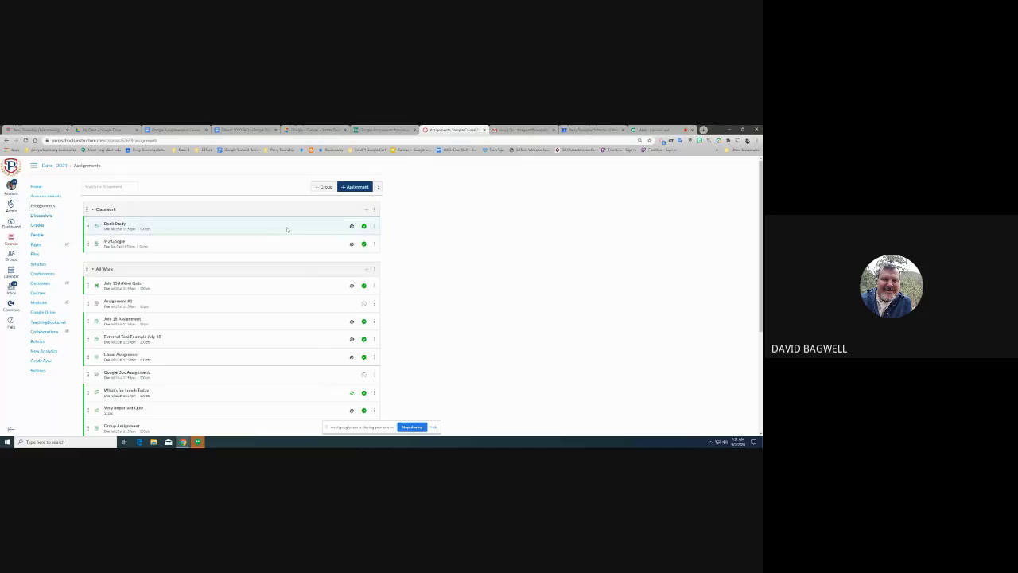
{"action": "left_click", "coordinate": [353, 187]}
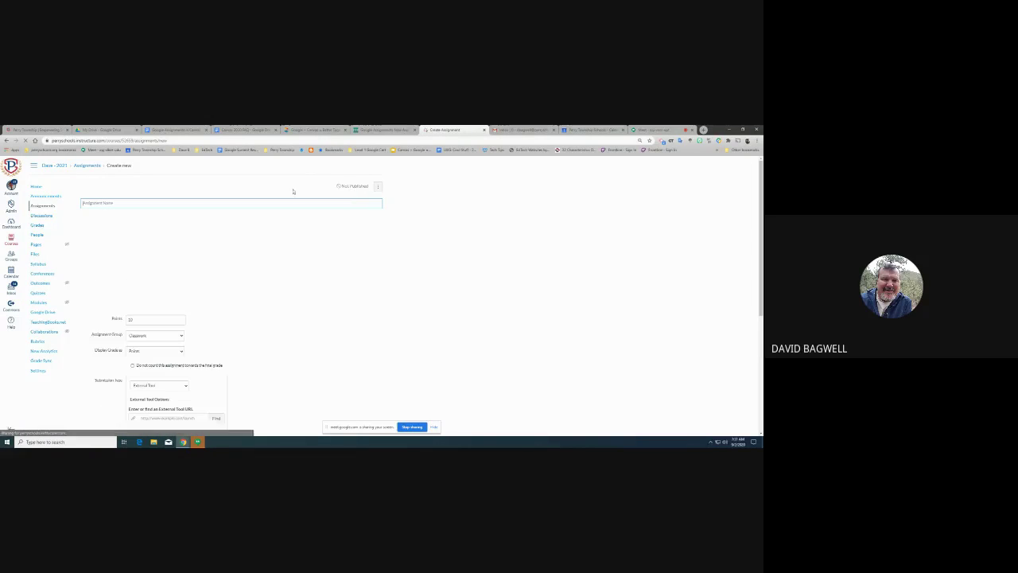
Name the assignment "730 Google Wed" and enter "Directions" and "any doc" as its description
{"action": "left_click", "coordinate": [157, 204]}
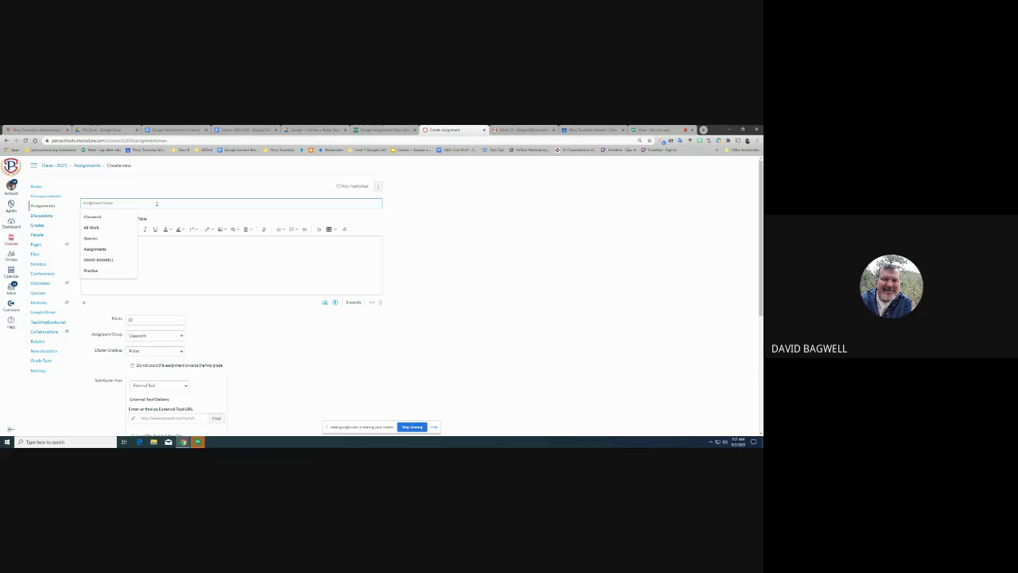
{"action": "type", "text": "T"}
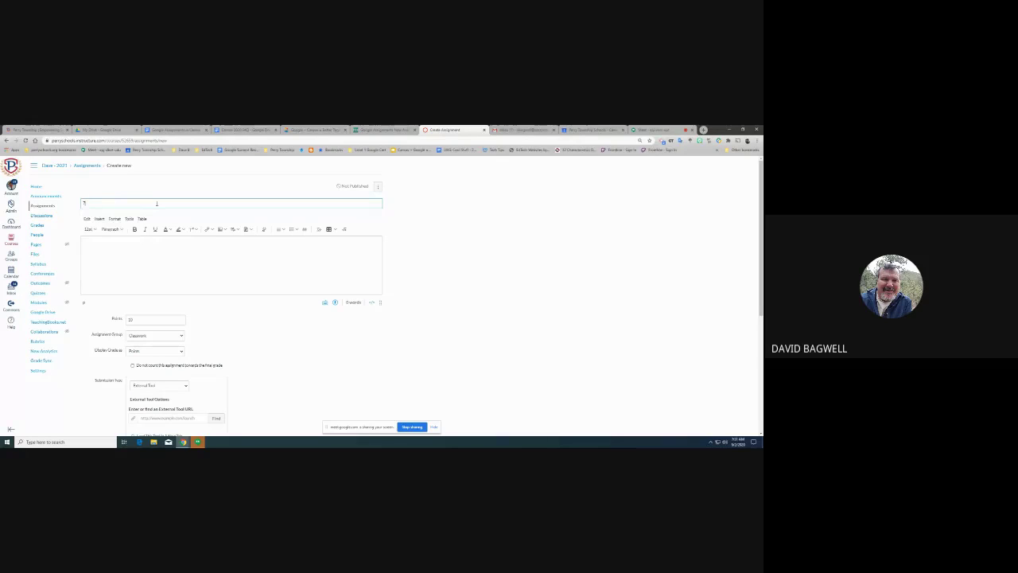
{"action": "type", "text": "S0 Google Web"}
{"action": "left_click", "coordinate": [159, 247]}
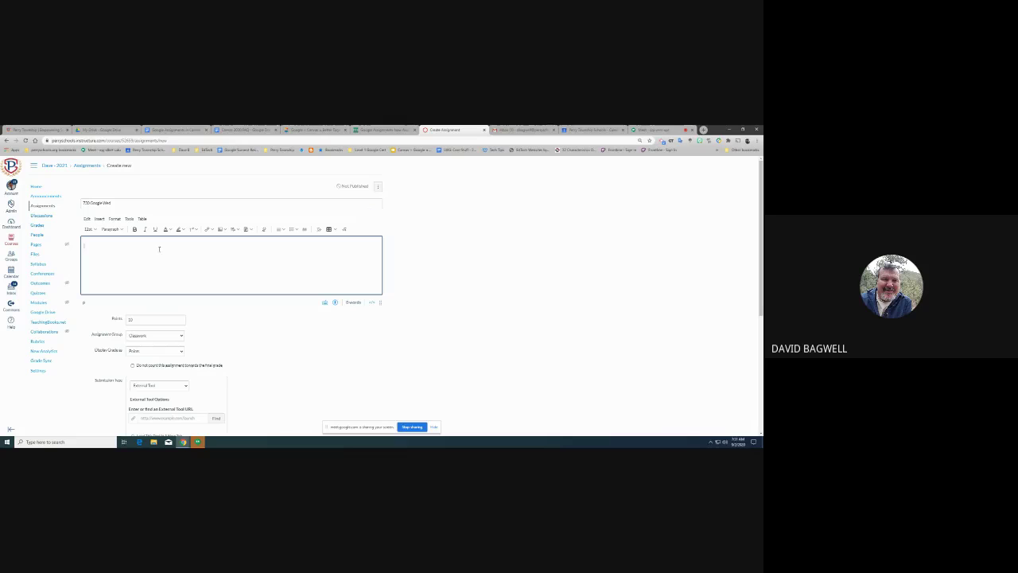
{"action": "type", "text": "Directions any"}
Set the assignment's due date for everyone to September 2, 2020 at 11:59 pm
{"action": "scroll", "coordinate": [132, 310], "scroll_direction": "down", "scroll_amount": 2}
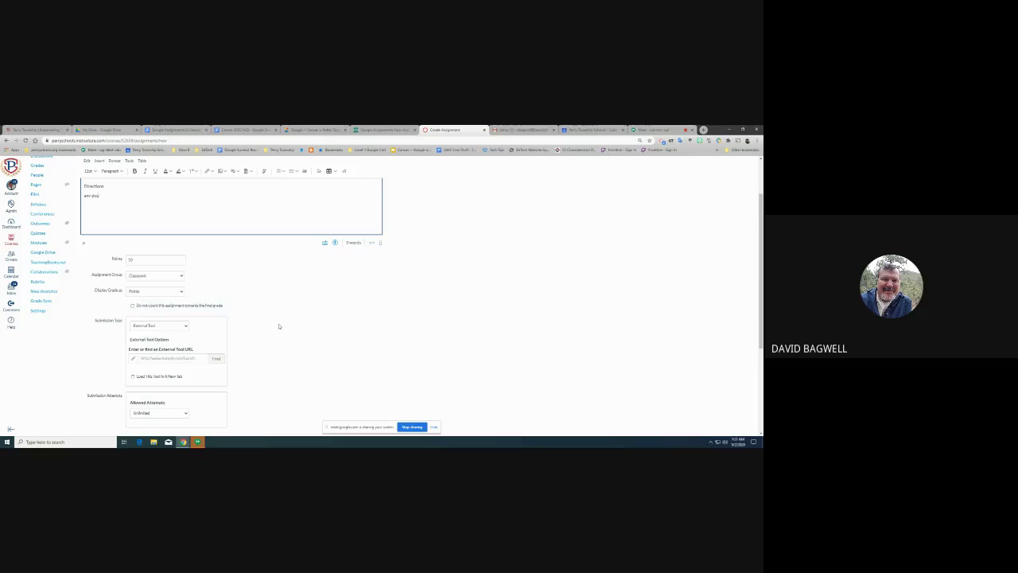
{"action": "scroll", "coordinate": [275, 324], "scroll_direction": "down", "scroll_amount": 3}
{"action": "scroll", "coordinate": [265, 322], "scroll_direction": "down", "scroll_amount": 2}
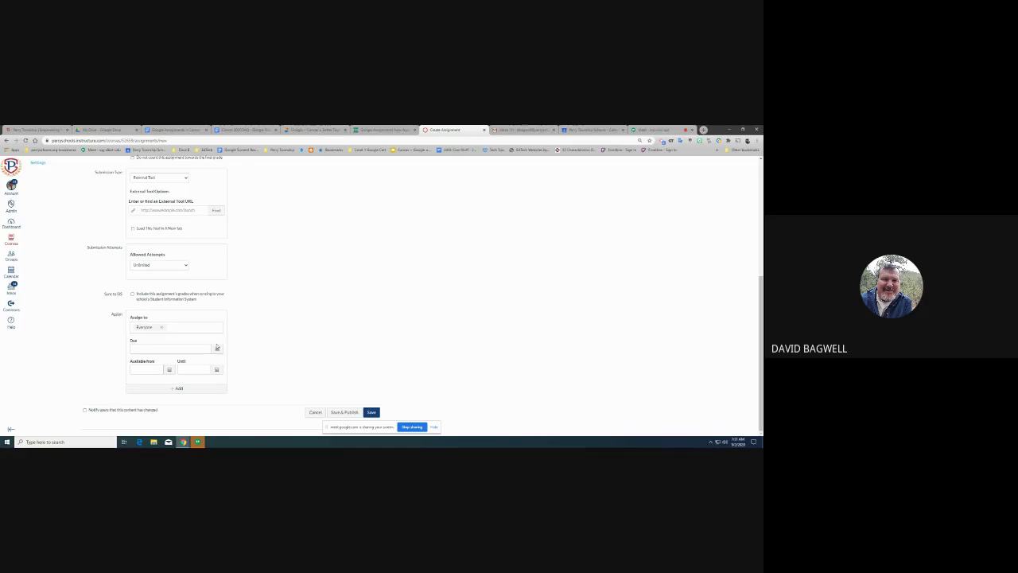
{"action": "left_click", "coordinate": [216, 347]}
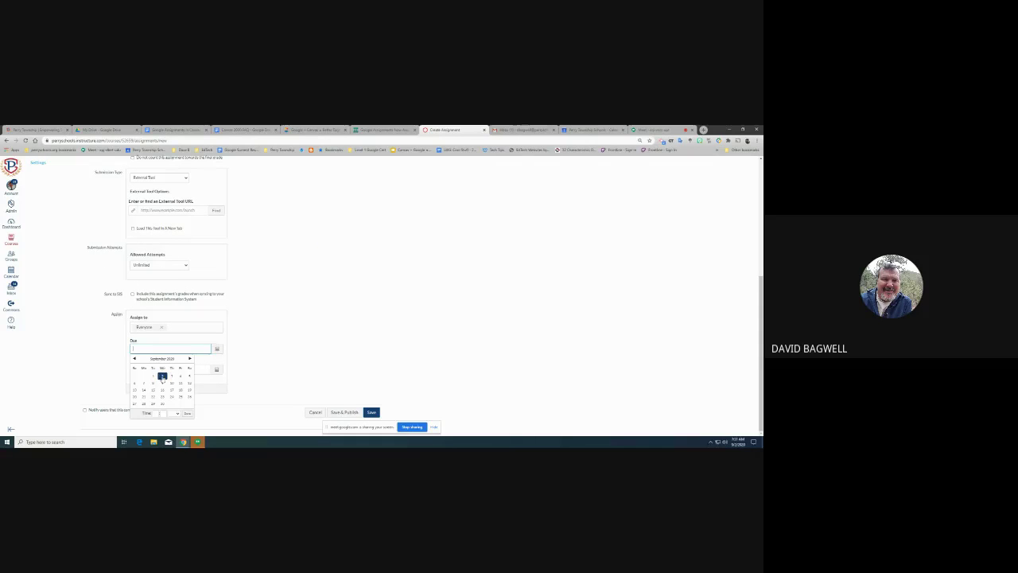
{"action": "left_click", "coordinate": [162, 376]}
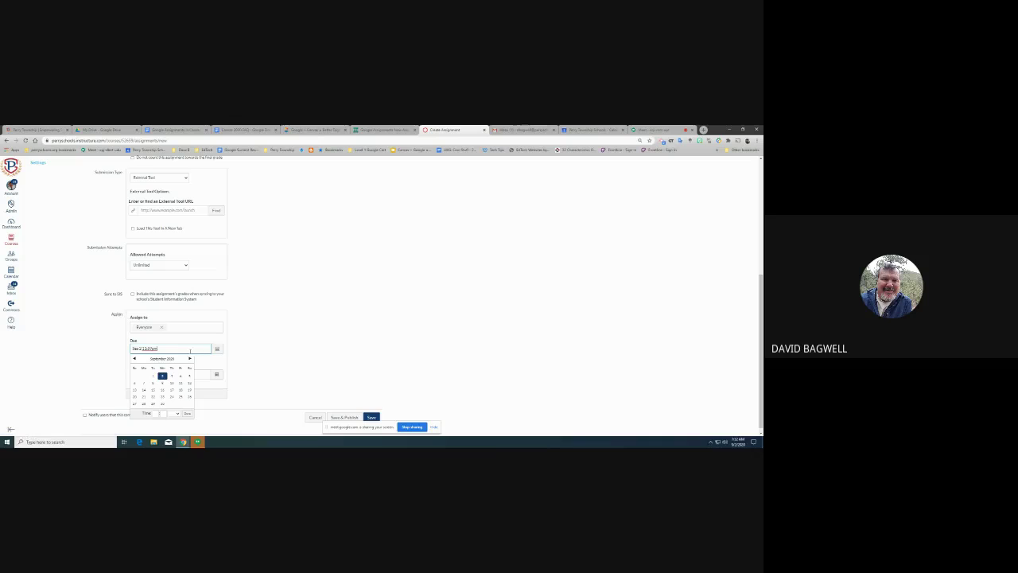
Try the Online submission type and restore External Tool as the submission type
{"action": "scroll", "coordinate": [174, 329], "scroll_direction": "up", "scroll_amount": 3}
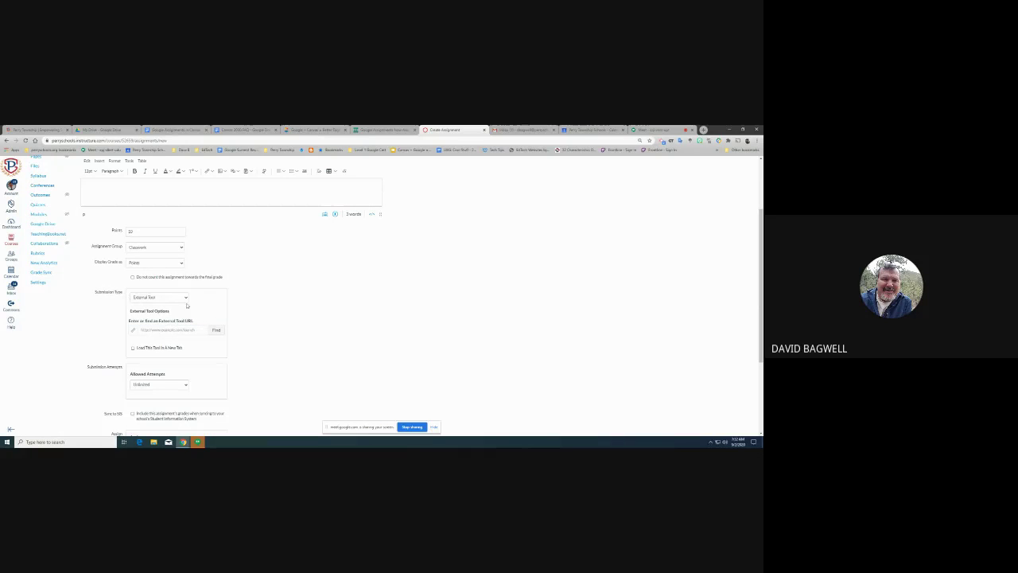
{"action": "left_click", "coordinate": [186, 298]}
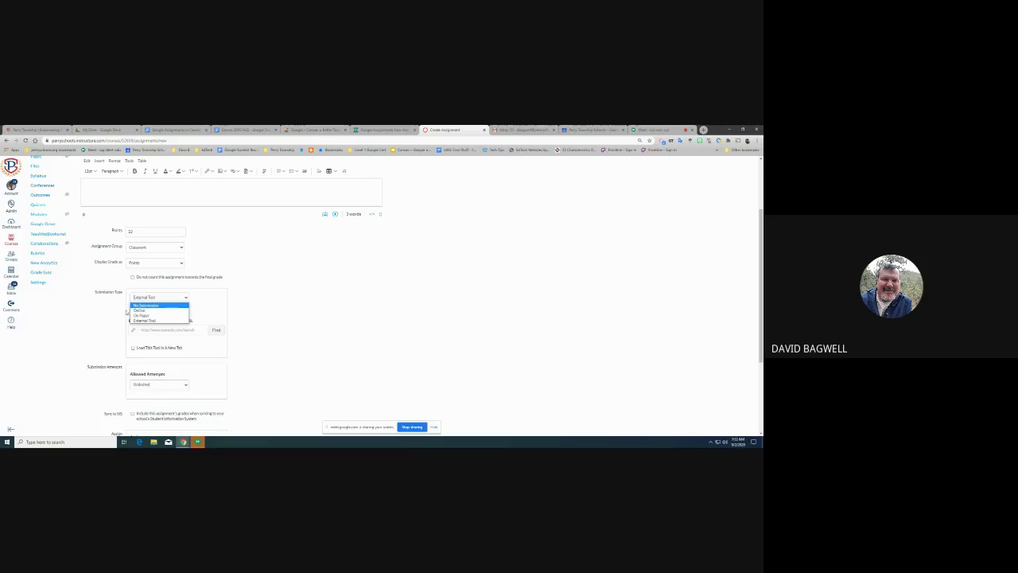
{"action": "left_click", "coordinate": [140, 310]}
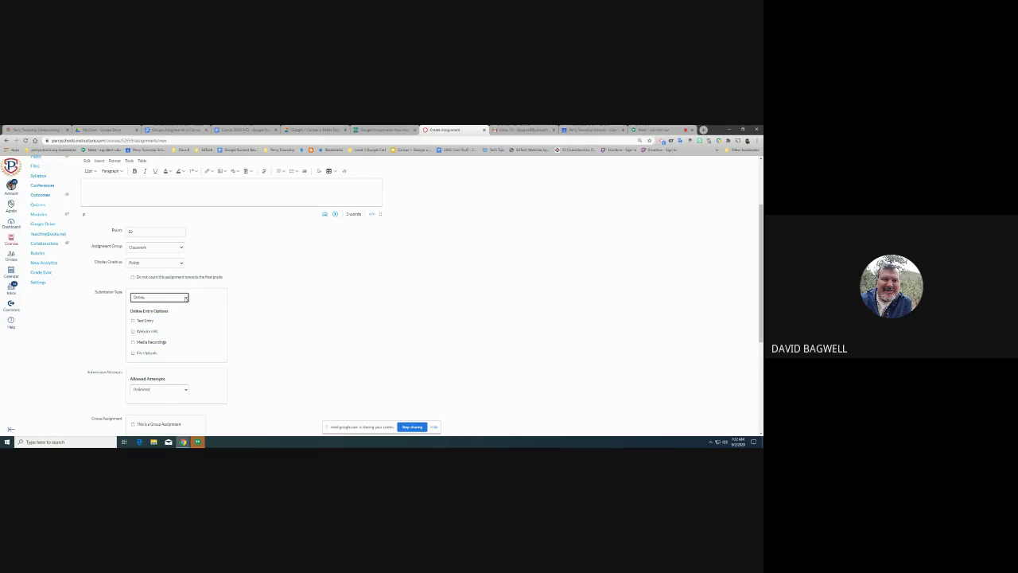
{"action": "left_click", "coordinate": [187, 298]}
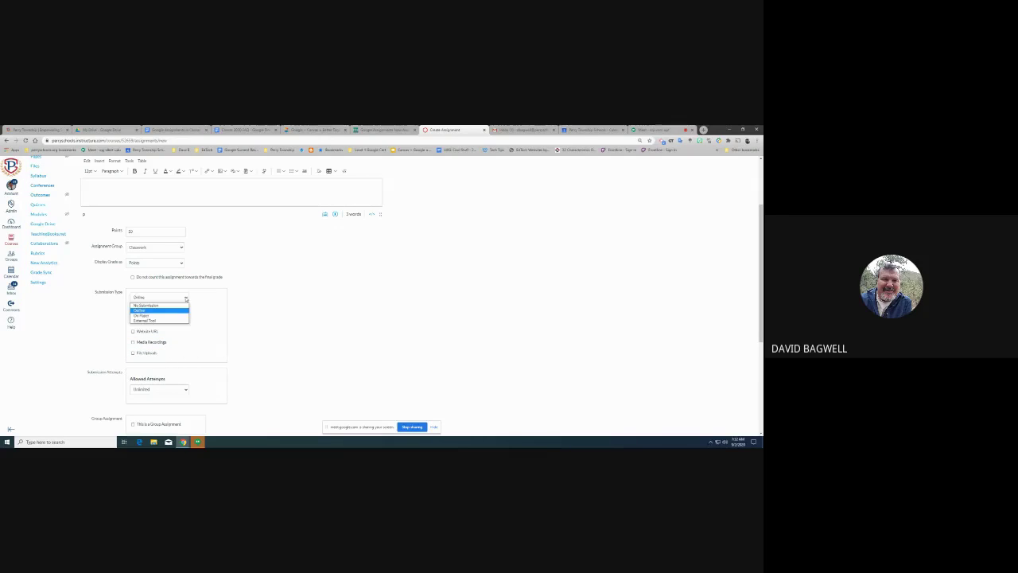
{"action": "left_click", "coordinate": [168, 320]}
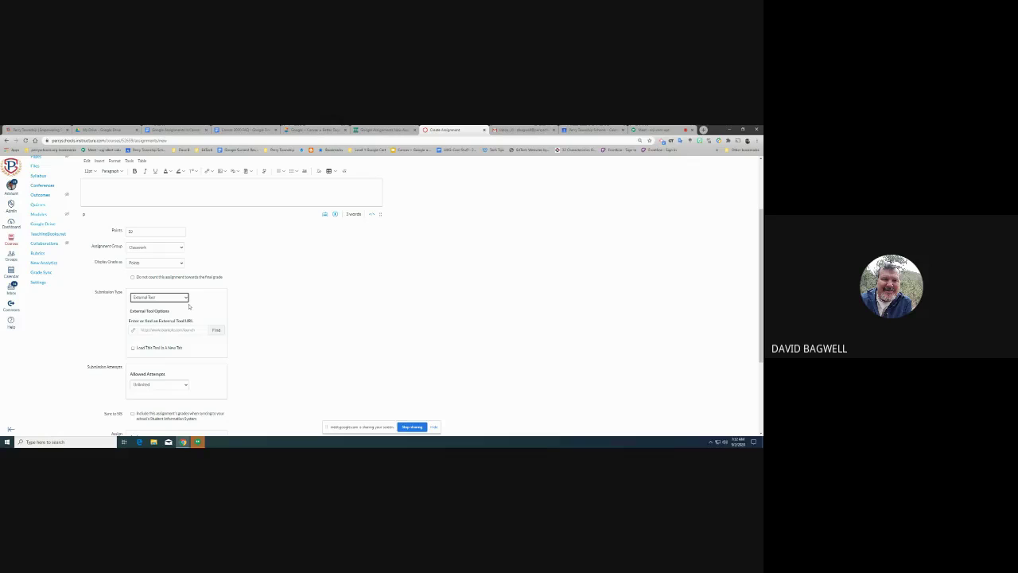
Choose Google Assignments as the external tool and continue with the signed-in Google account to create the coursework
{"action": "left_click", "coordinate": [216, 331]}
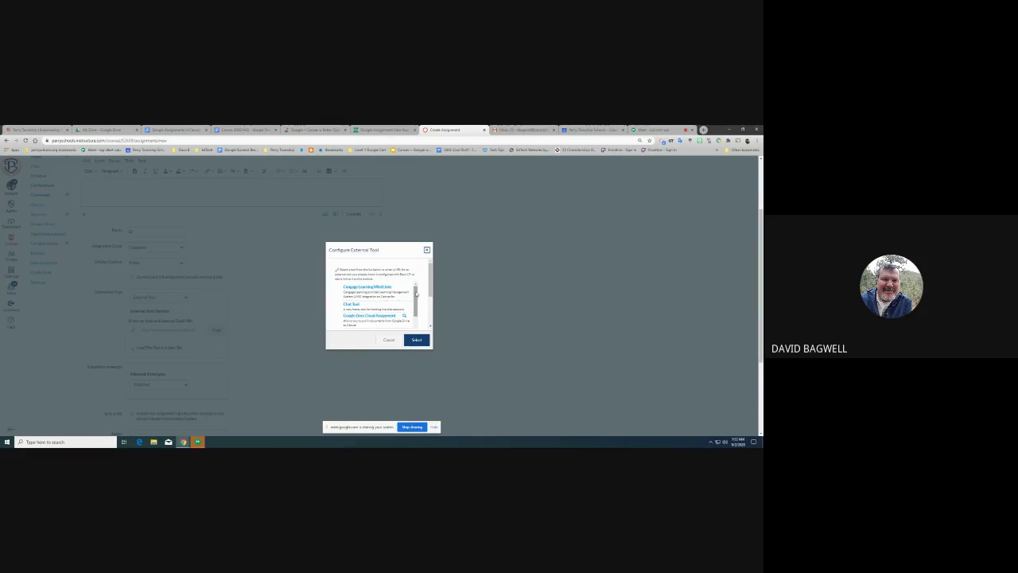
{"action": "mouse_move", "coordinate": [415, 293]}
{"action": "left_mouse_down"}
{"action": "mouse_move", "coordinate": [415, 325]}
{"action": "mouse_move", "coordinate": [416, 310]}
{"action": "left_mouse_up"}
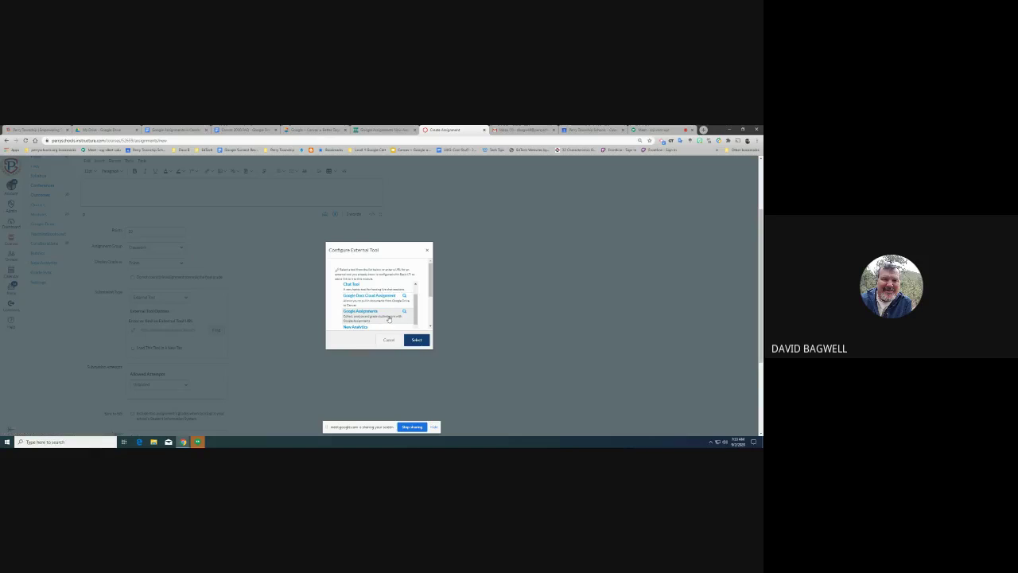
{"action": "left_click", "coordinate": [386, 317]}
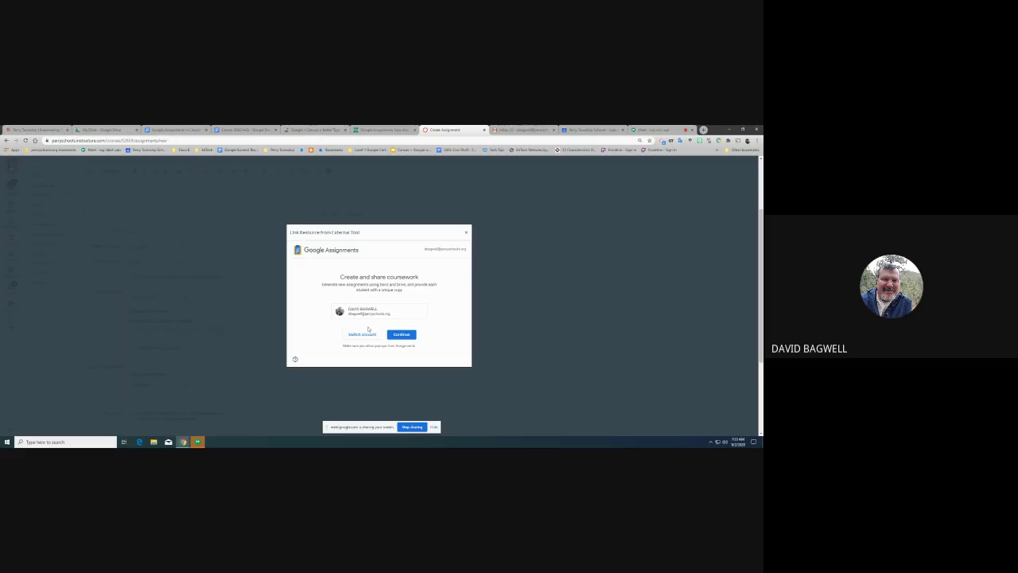
{"action": "left_click", "coordinate": [402, 335]}
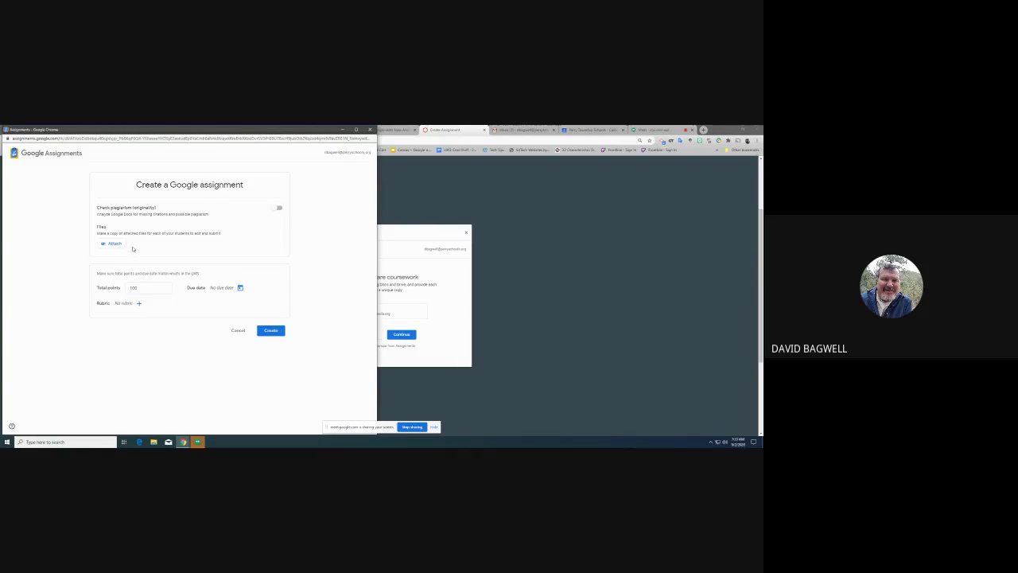
Set the Google assignment's total points to 10 and its due date to Sep 2, 2020, 11:59 PM
{"action": "left_click_drag", "start_coordinate": [151, 132], "coordinate": [321, 135]}
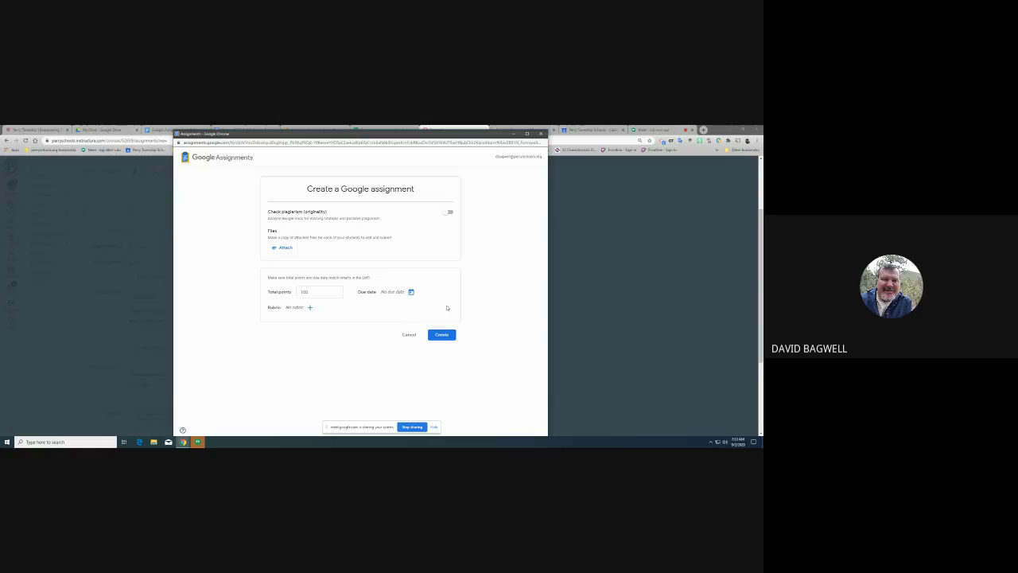
{"action": "left_click", "coordinate": [317, 293]}
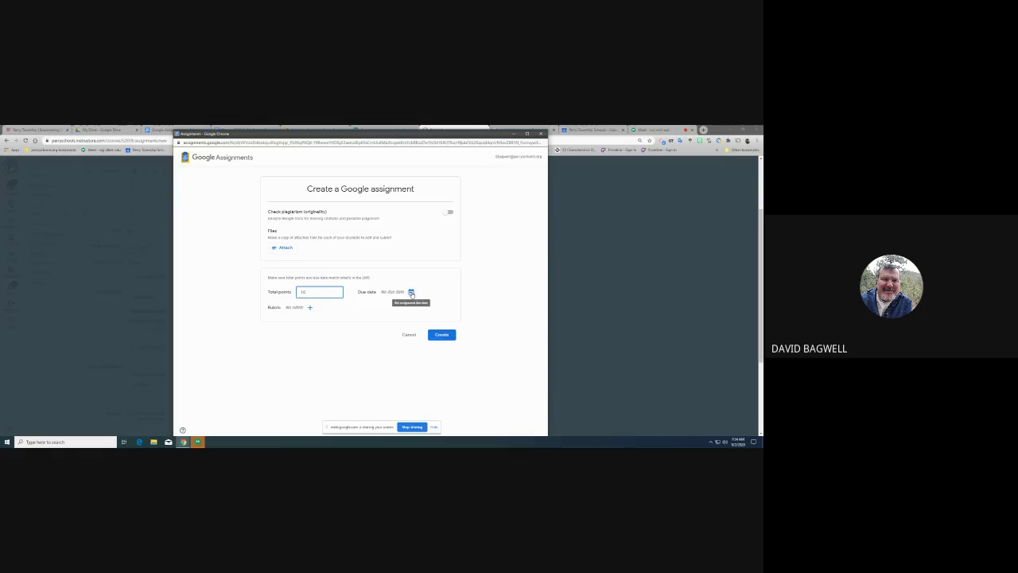
{"action": "left_click", "coordinate": [411, 293]}
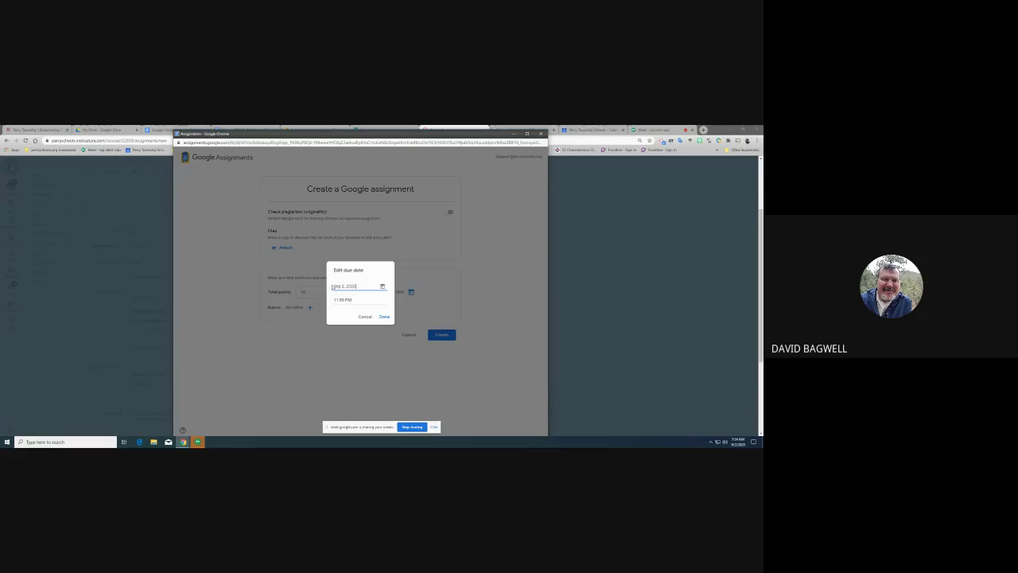
{"action": "left_click", "coordinate": [384, 317]}
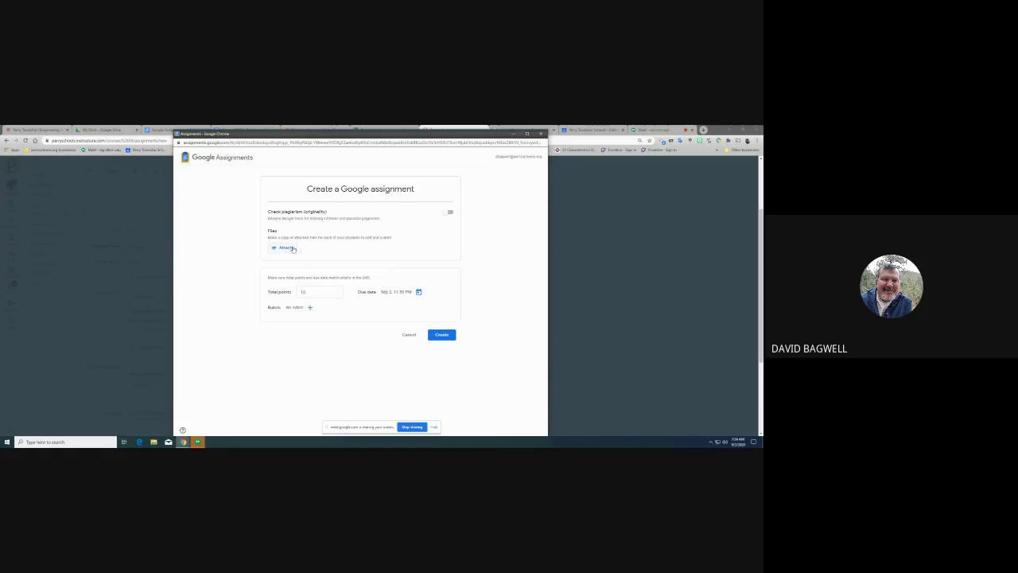
Attach the 9-2 Template document from Google Drive to the Google assignment
{"action": "left_click", "coordinate": [285, 248]}
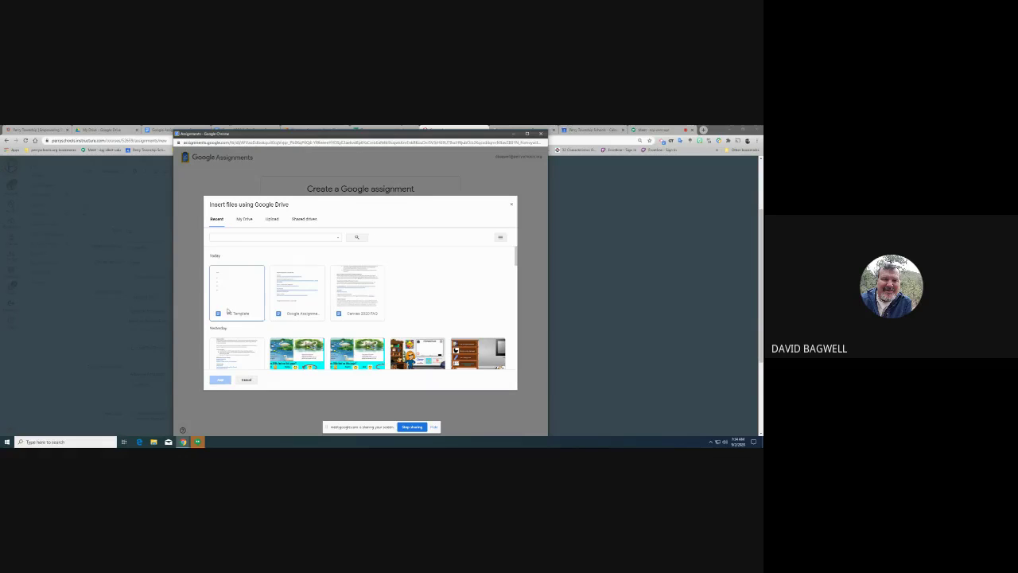
{"action": "left_click", "coordinate": [308, 236]}
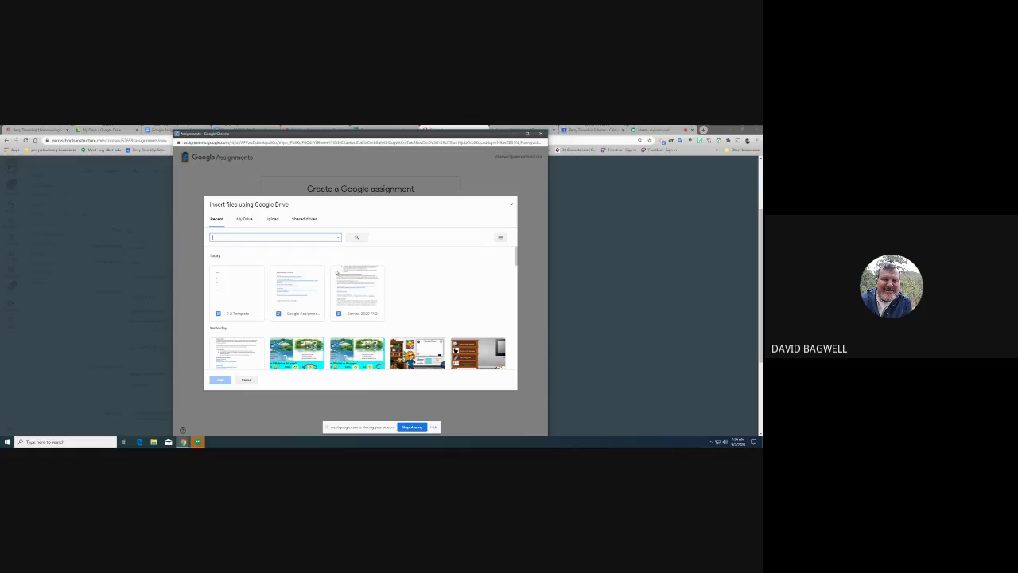
{"action": "left_click", "coordinate": [240, 290]}
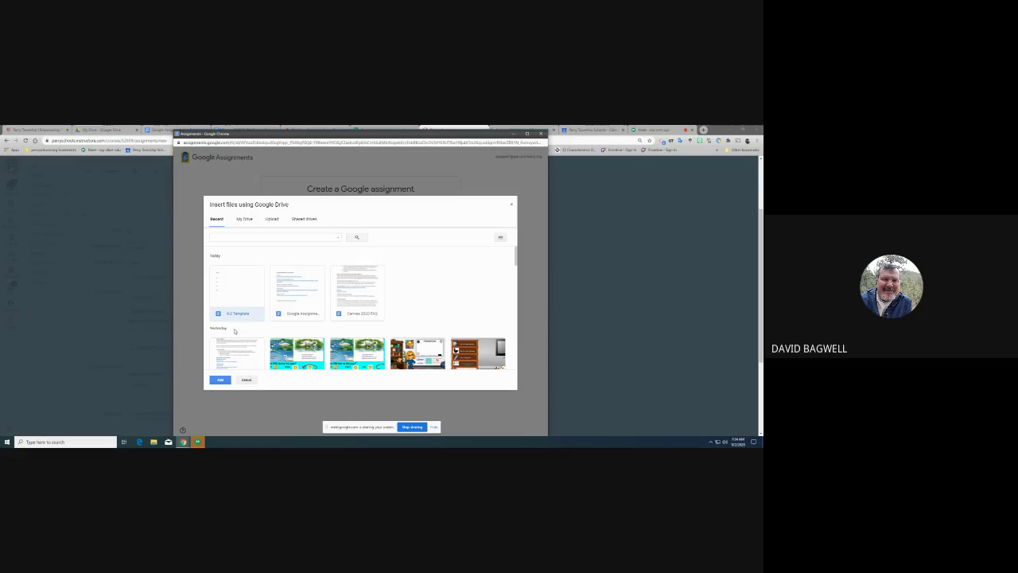
{"action": "left_click", "coordinate": [221, 380]}
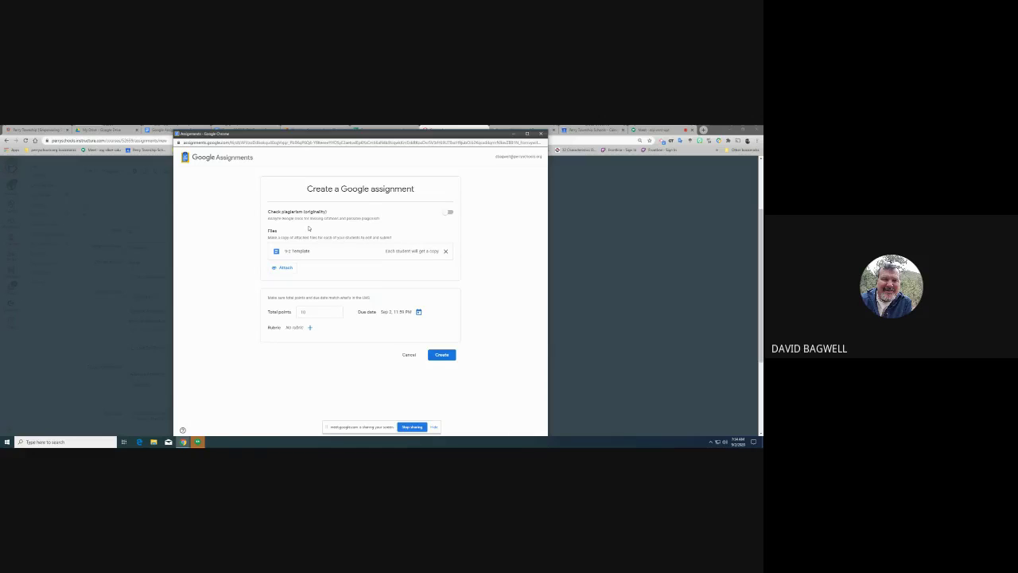
Create the Google assignment with the plagiarism check off and confirm Google Assignments as the external tool
{"action": "left_click", "coordinate": [449, 214]}
{"action": "left_click", "coordinate": [446, 214]}
{"action": "left_click", "coordinate": [446, 359]}
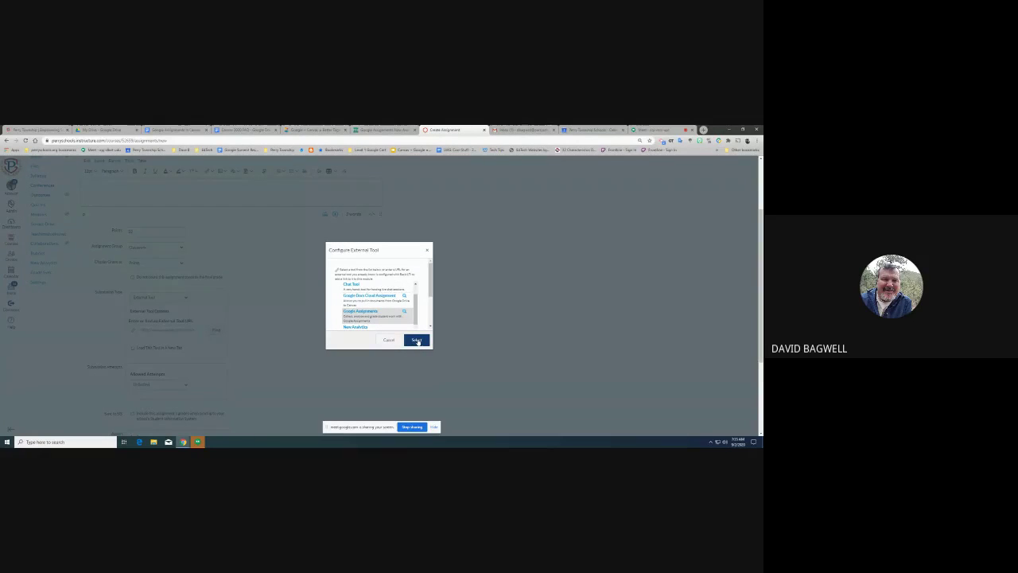
{"action": "left_click", "coordinate": [417, 341]}
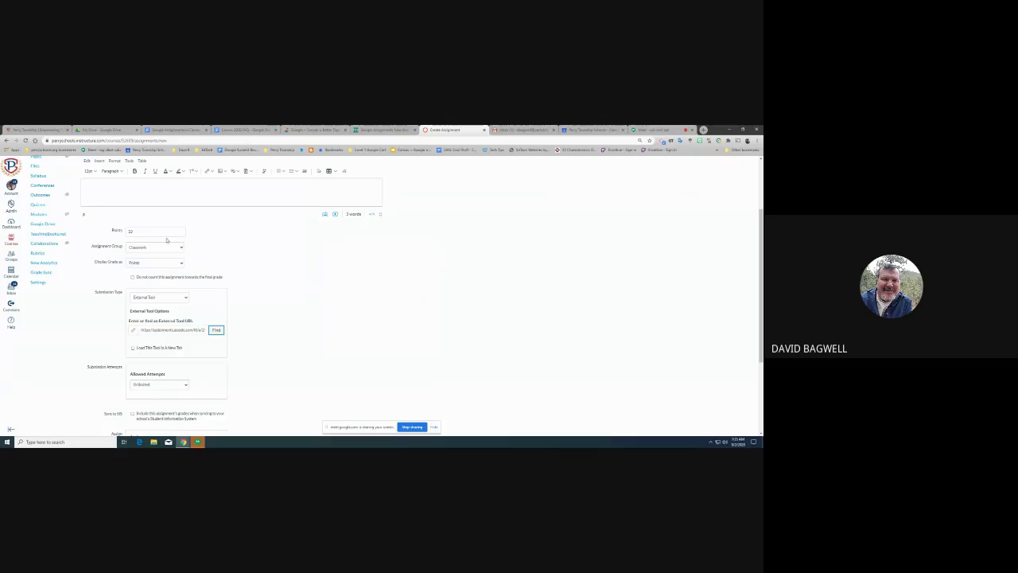
Review the assignment's points, external tool link and due date, and save and publish it
{"action": "scroll", "coordinate": [235, 330], "scroll_direction": "down", "scroll_amount": 5}
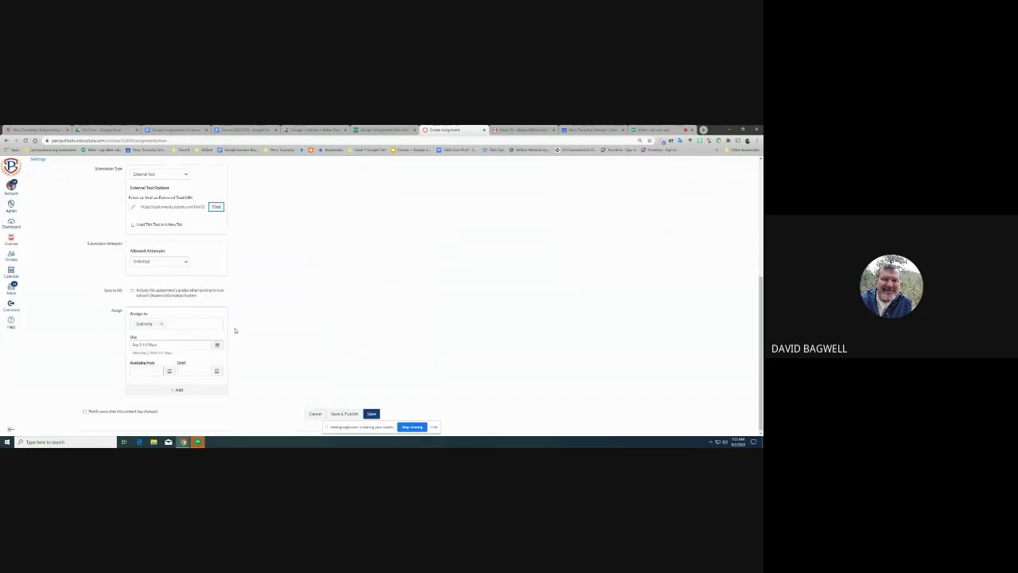
{"action": "scroll", "coordinate": [235, 331], "scroll_direction": "up", "scroll_amount": 5}
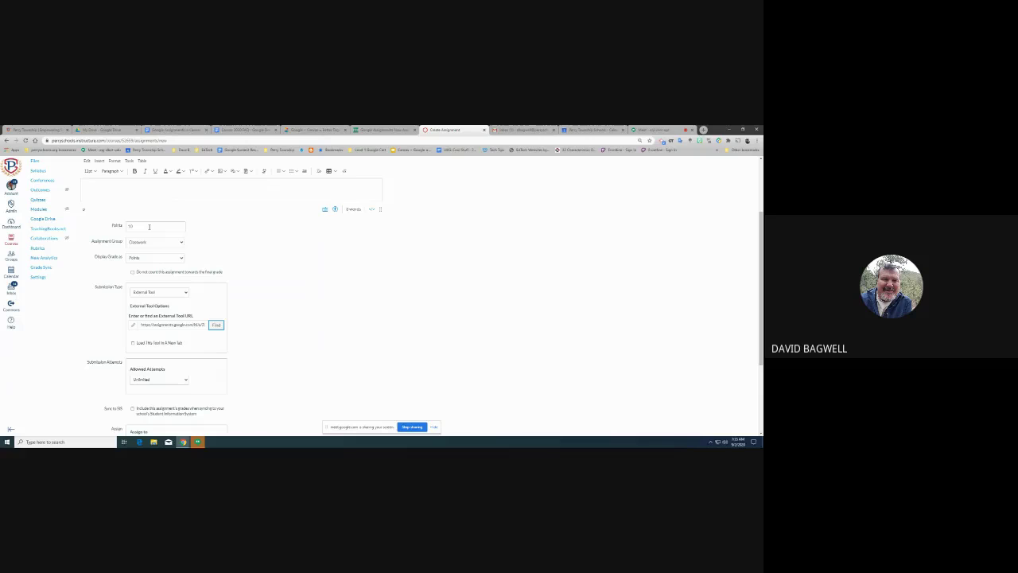
{"action": "scroll", "coordinate": [149, 226], "scroll_direction": "up", "scroll_amount": 2}
{"action": "scroll", "coordinate": [245, 345], "scroll_direction": "down", "scroll_amount": 5}
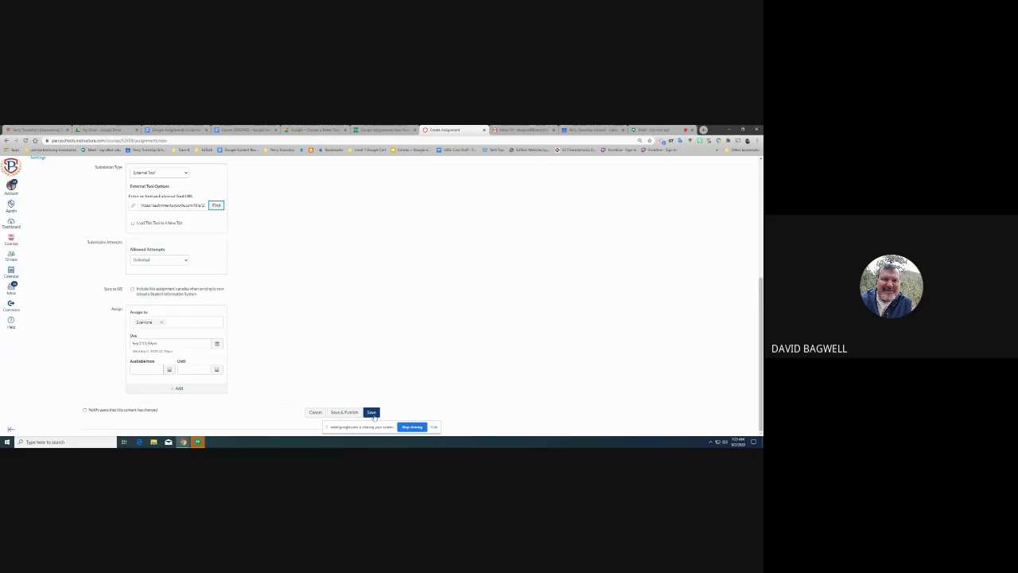
{"action": "left_click", "coordinate": [351, 413]}
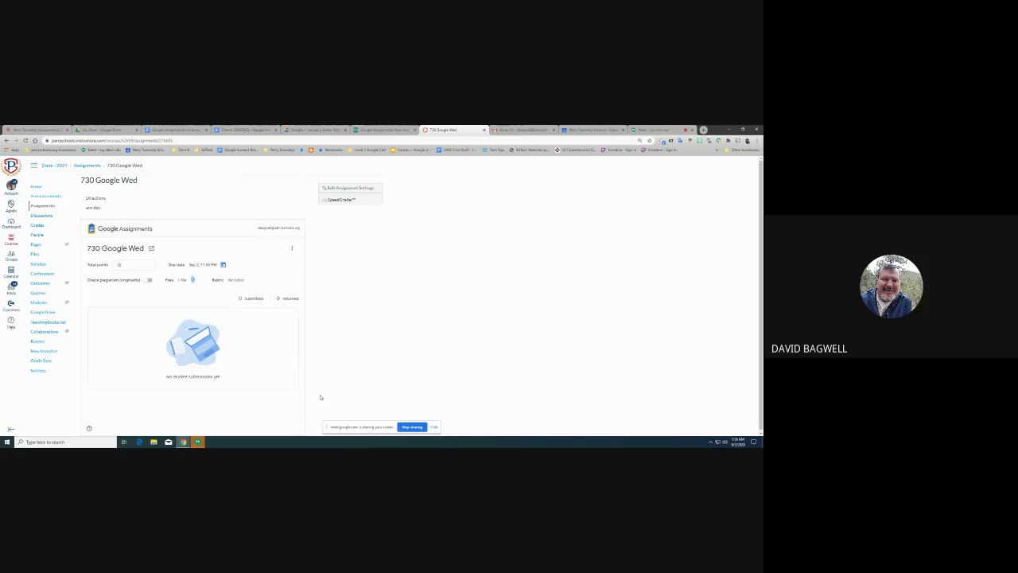
{"action": "scroll", "coordinate": [320, 398], "scroll_direction": "down", "scroll_amount": 1}
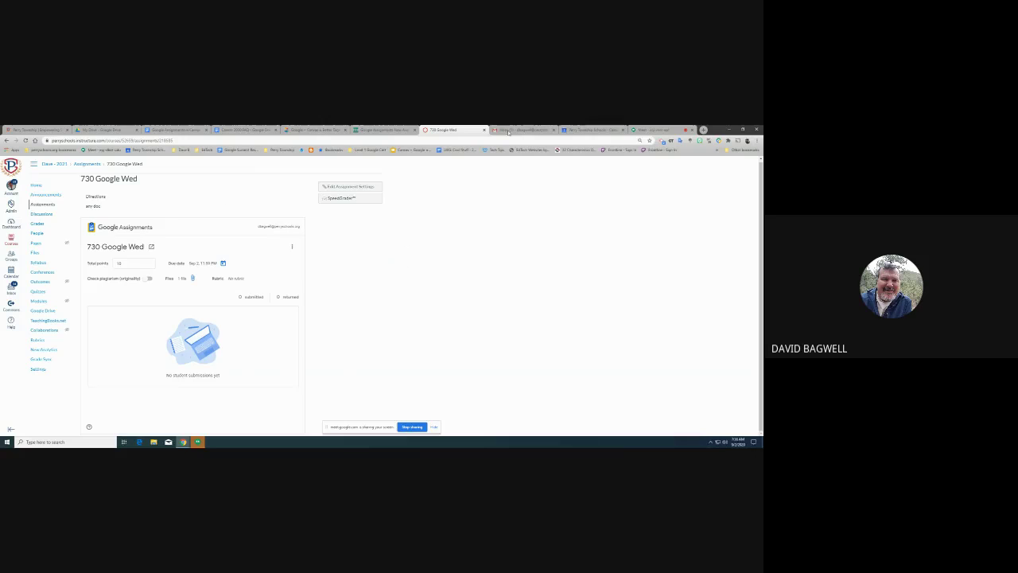
Switch to the Google Meet call to read its chat messages, and return to the Canvas assignment
{"action": "left_click", "coordinate": [652, 129]}
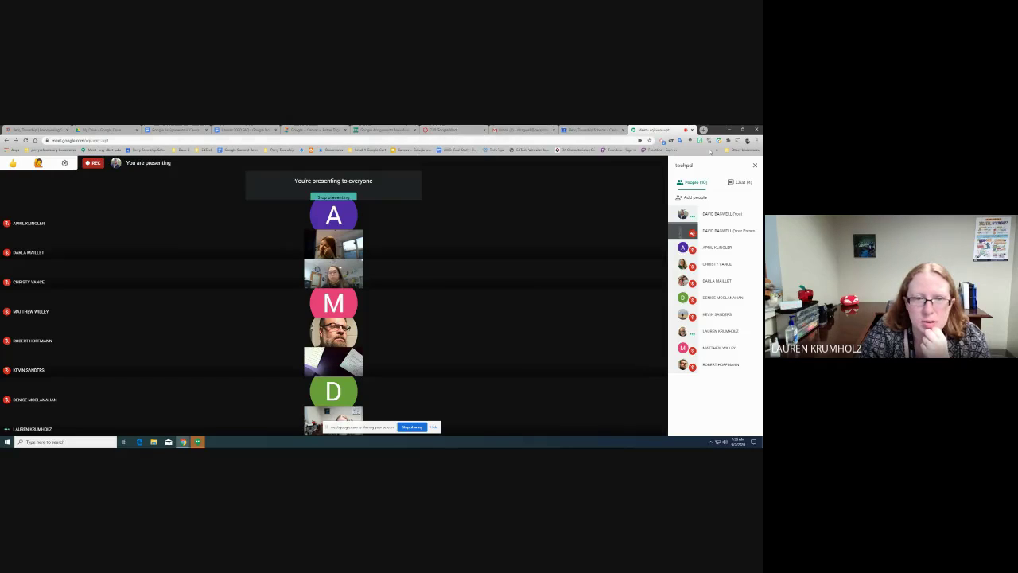
{"action": "left_click", "coordinate": [740, 183]}
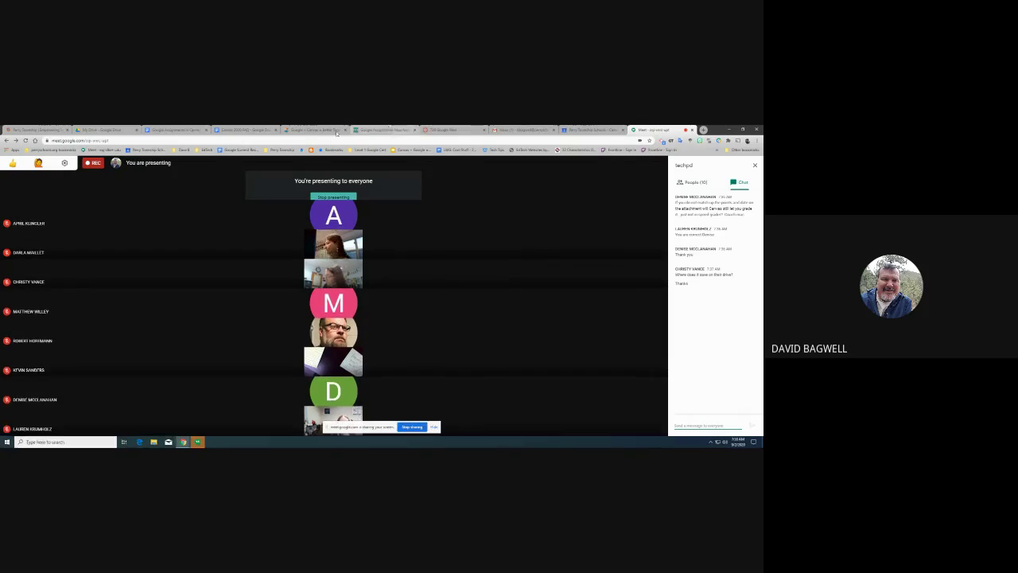
{"action": "left_click", "coordinate": [443, 130]}
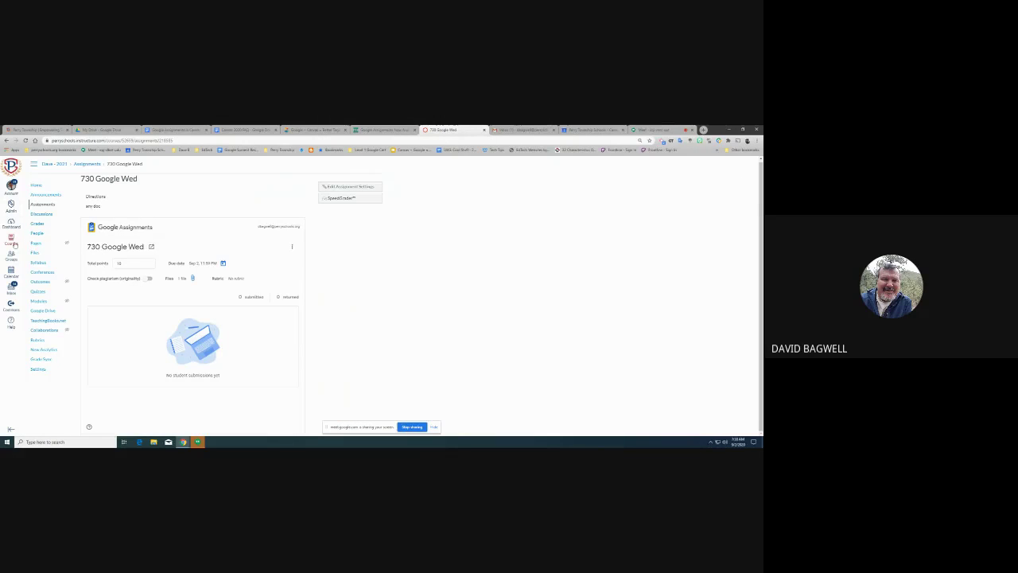
Open the list of assignments in the Krum Practice Course
{"action": "left_click", "coordinate": [11, 224]}
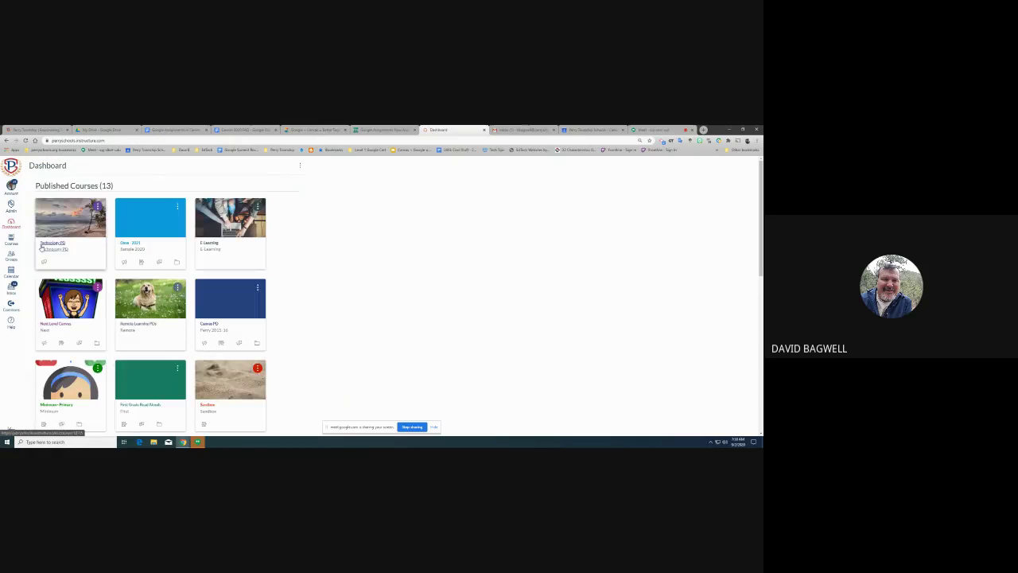
{"action": "scroll", "coordinate": [202, 342], "scroll_direction": "down", "scroll_amount": 2}
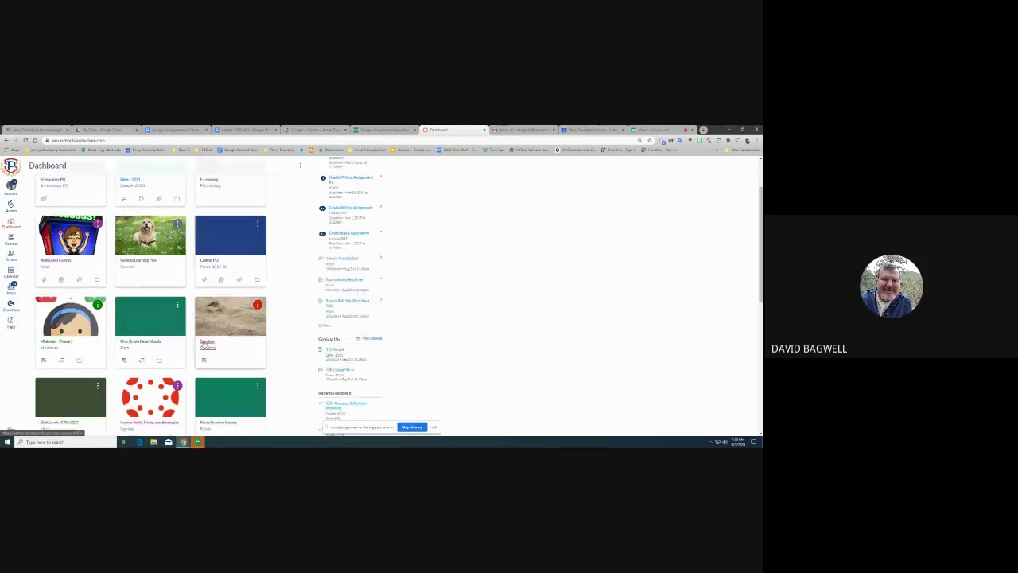
{"action": "scroll", "coordinate": [204, 343], "scroll_direction": "down", "scroll_amount": 1}
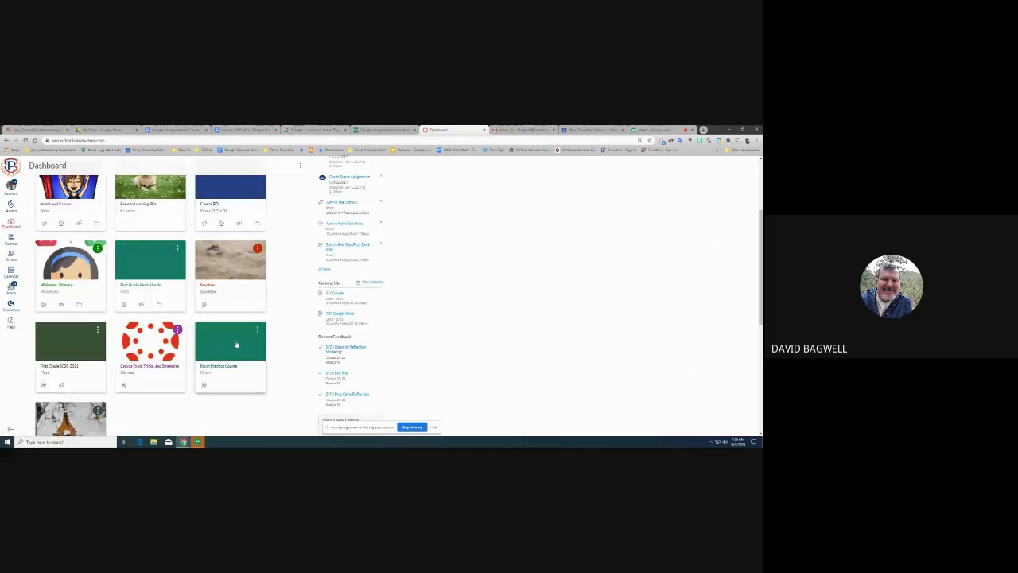
{"action": "left_click", "coordinate": [236, 345]}
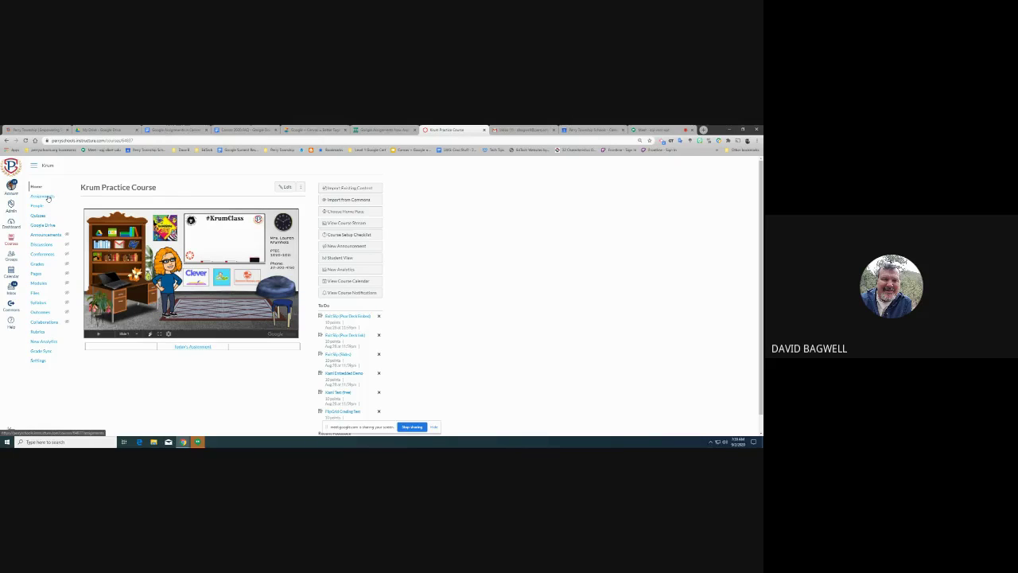
{"action": "left_click", "coordinate": [46, 197]}
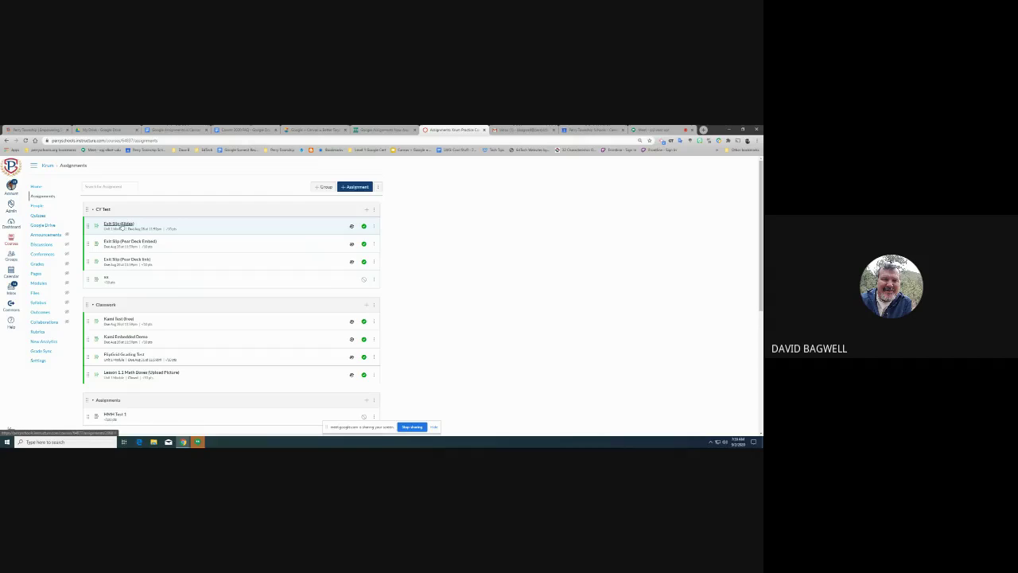
Open the Exit Slip (Slides) assignment in Google Assignments and view the student's copy of its Slides file
{"action": "left_click", "coordinate": [113, 225]}
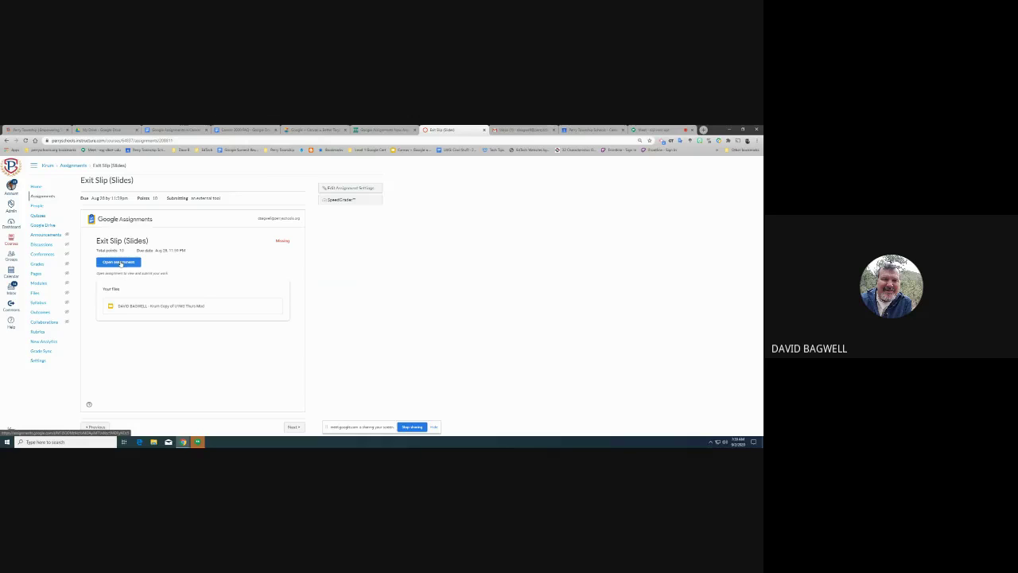
{"action": "left_click", "coordinate": [120, 262]}
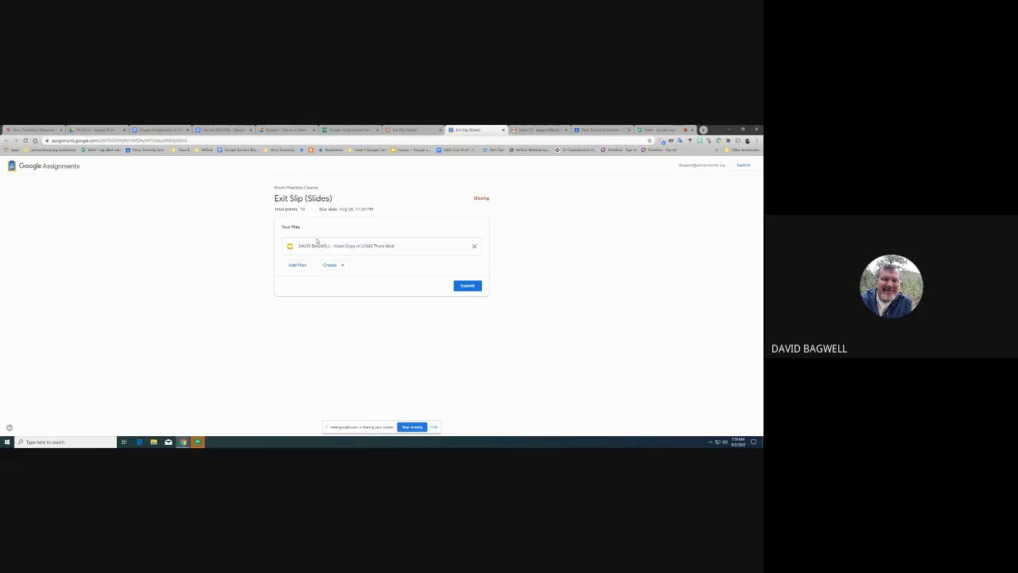
{"action": "left_click", "coordinate": [370, 248]}
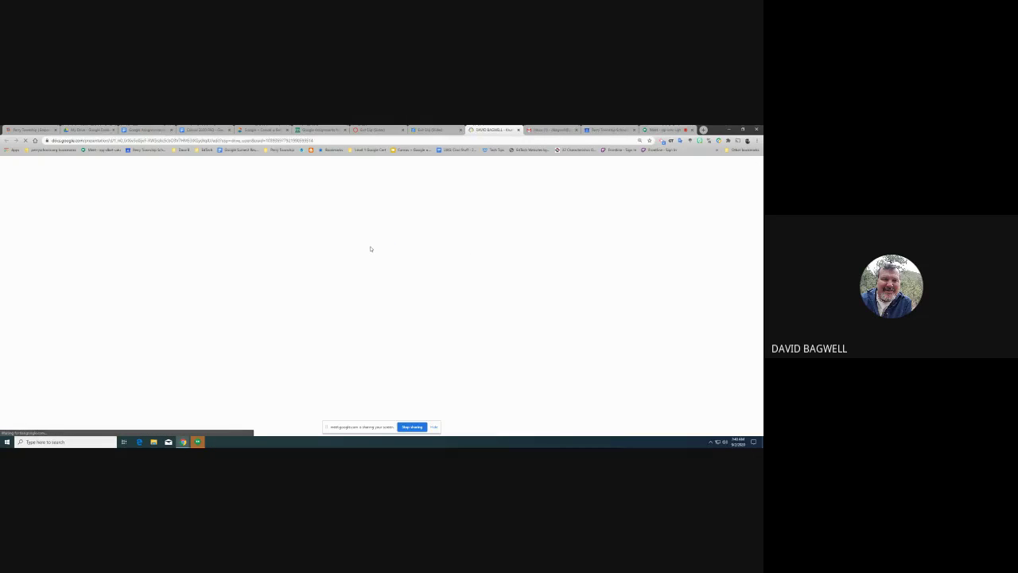
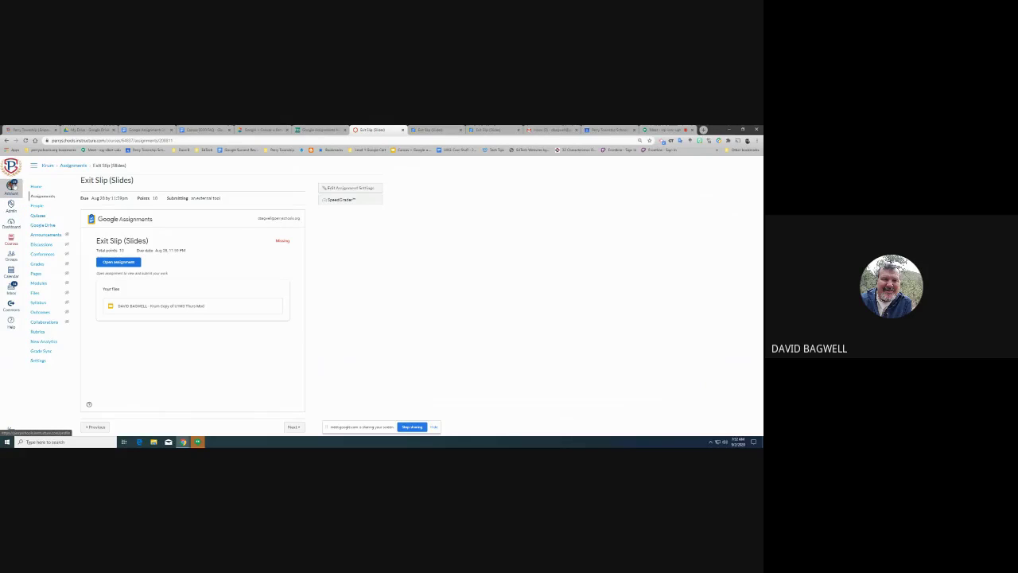
Unregister Google Drive from the registered web services in the Canvas user settings
{"action": "left_click", "coordinate": [11, 185]}
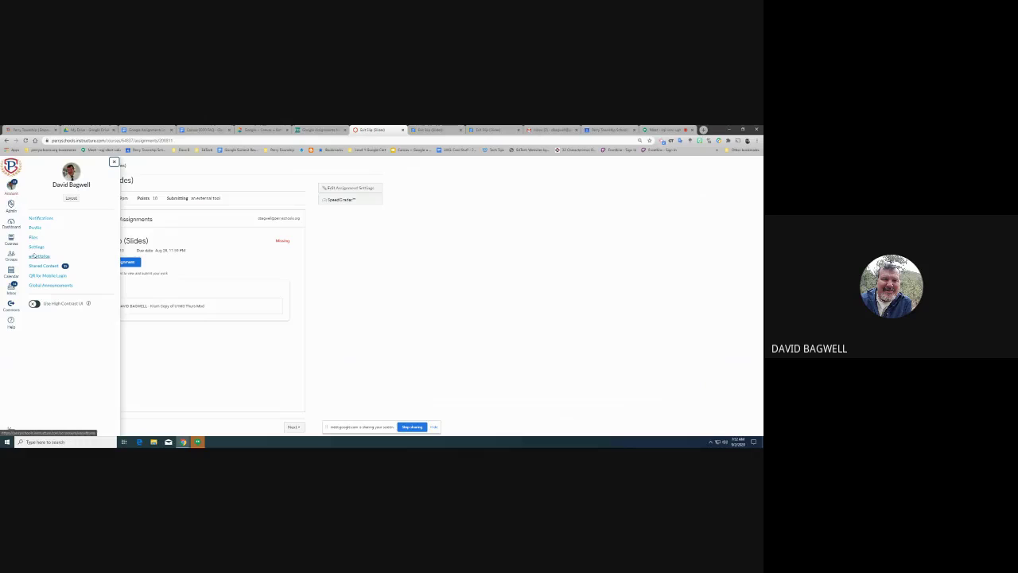
{"action": "left_click", "coordinate": [35, 248]}
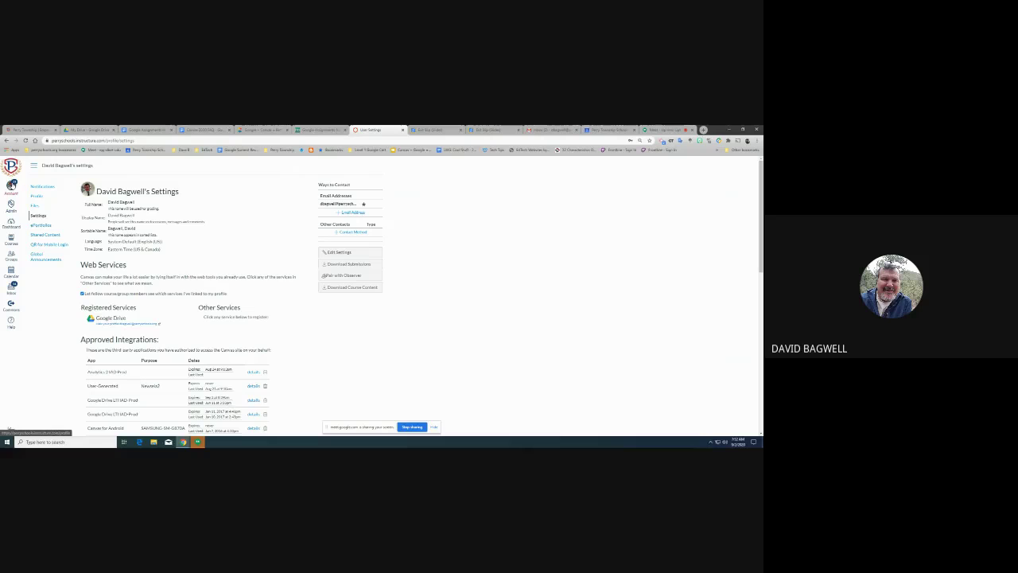
{"action": "left_click", "coordinate": [11, 186]}
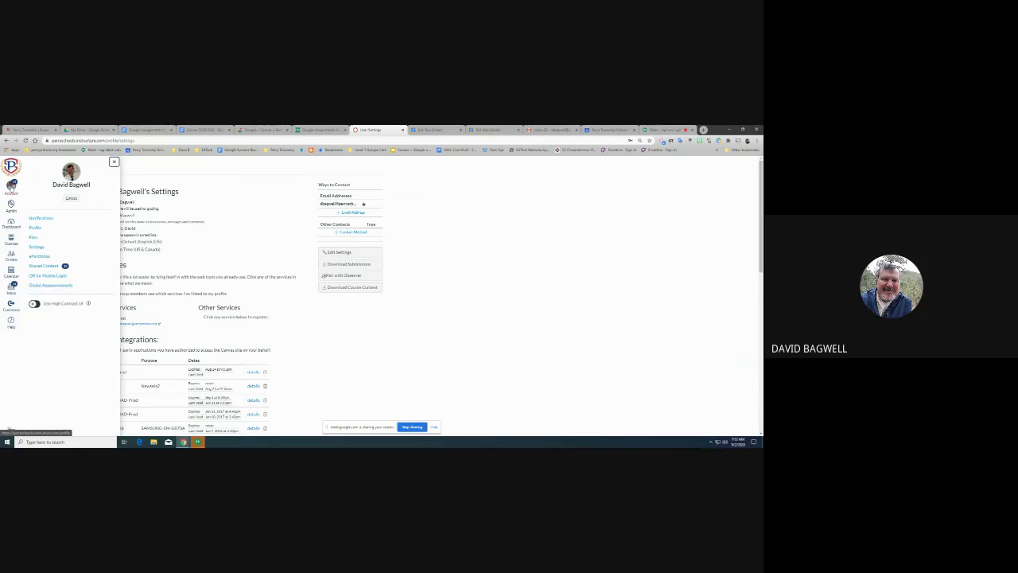
{"action": "left_click", "coordinate": [36, 248]}
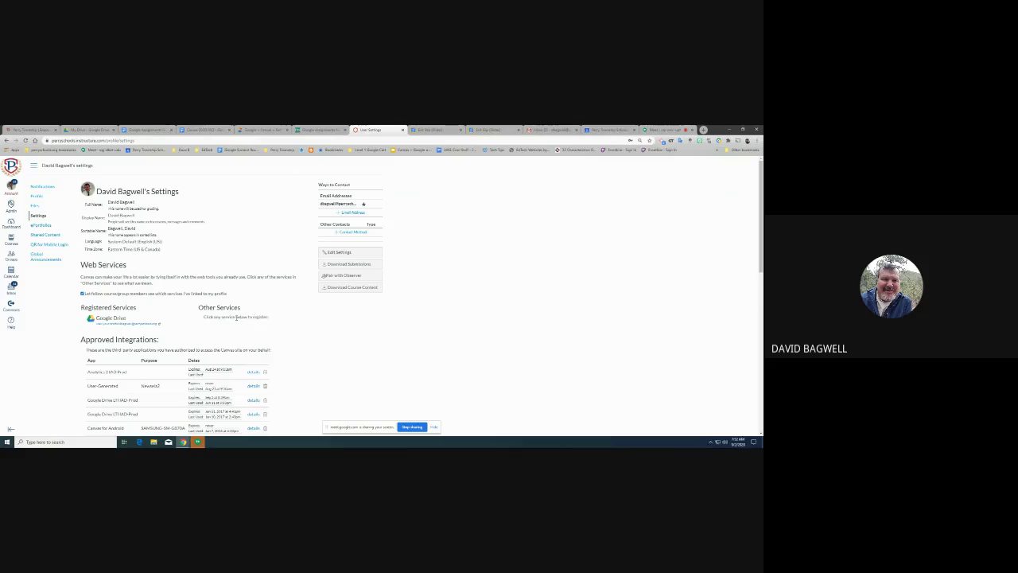
{"action": "mouse_move", "coordinate": [106, 318]}
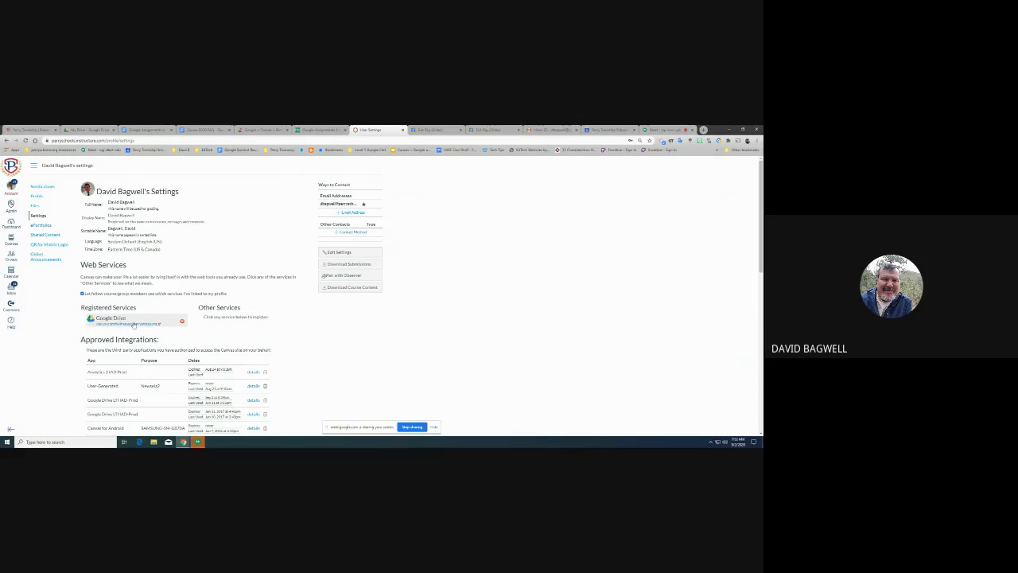
{"action": "left_click", "coordinate": [183, 322]}
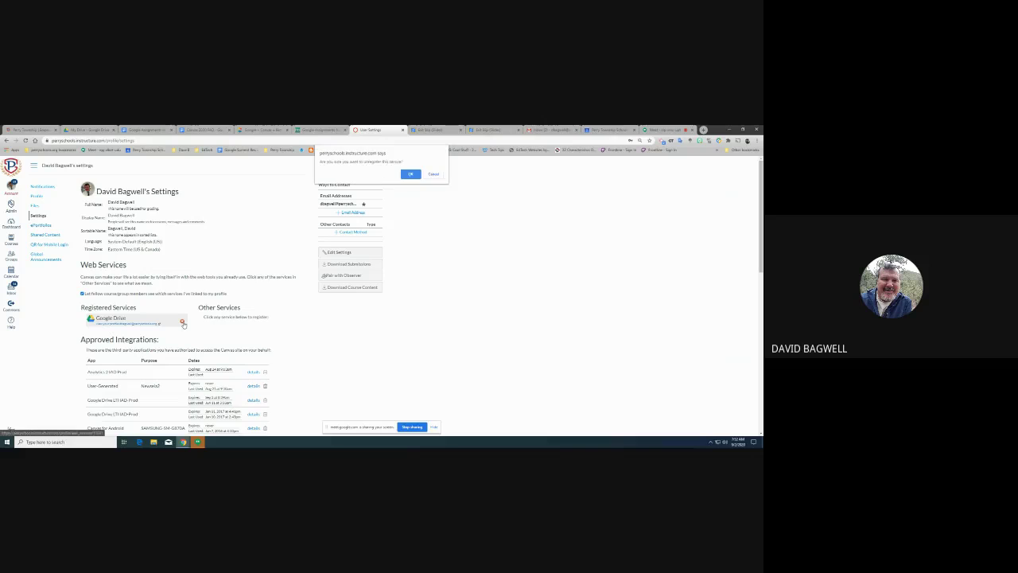
{"action": "left_click", "coordinate": [410, 175]}
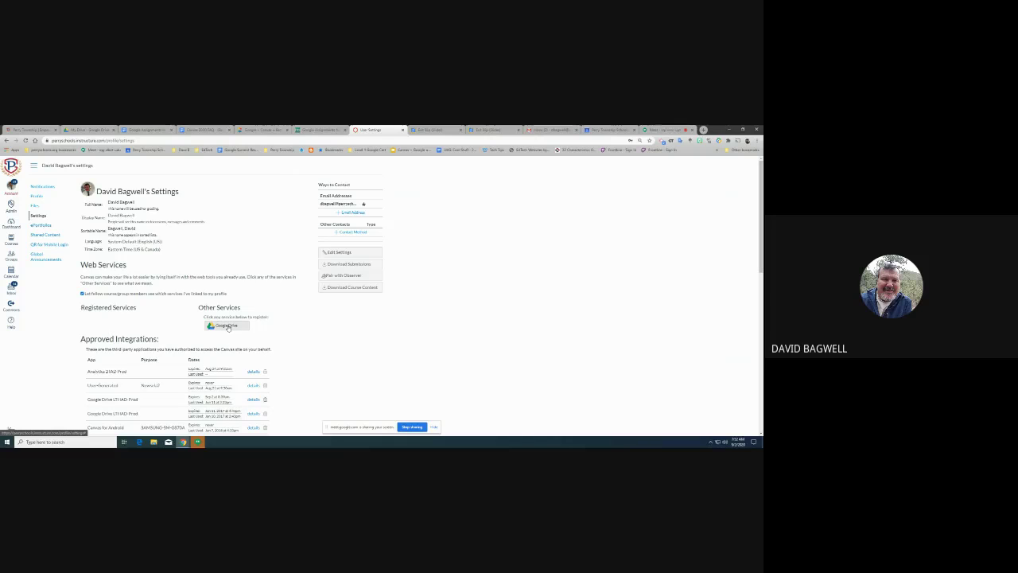
Register Google Drive as a Canvas web service again, allowing access with the school Google account
{"action": "left_click", "coordinate": [226, 327]}
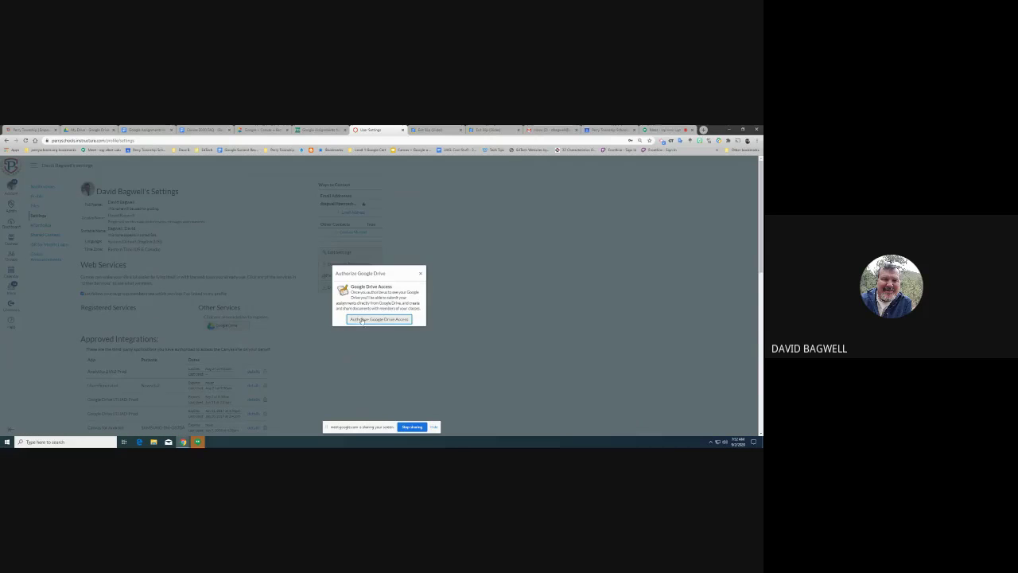
{"action": "left_click", "coordinate": [365, 320]}
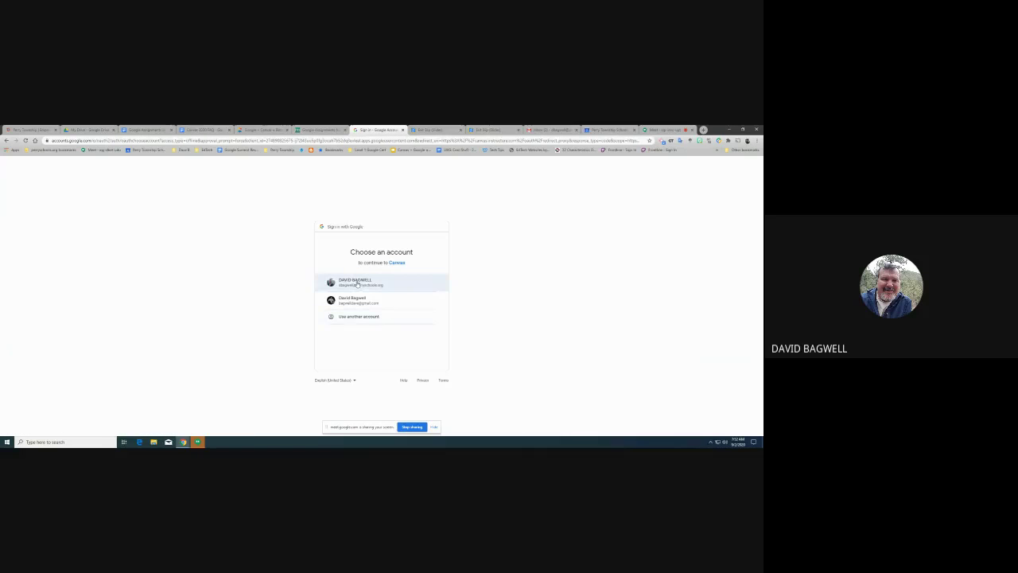
{"action": "left_click", "coordinate": [357, 284]}
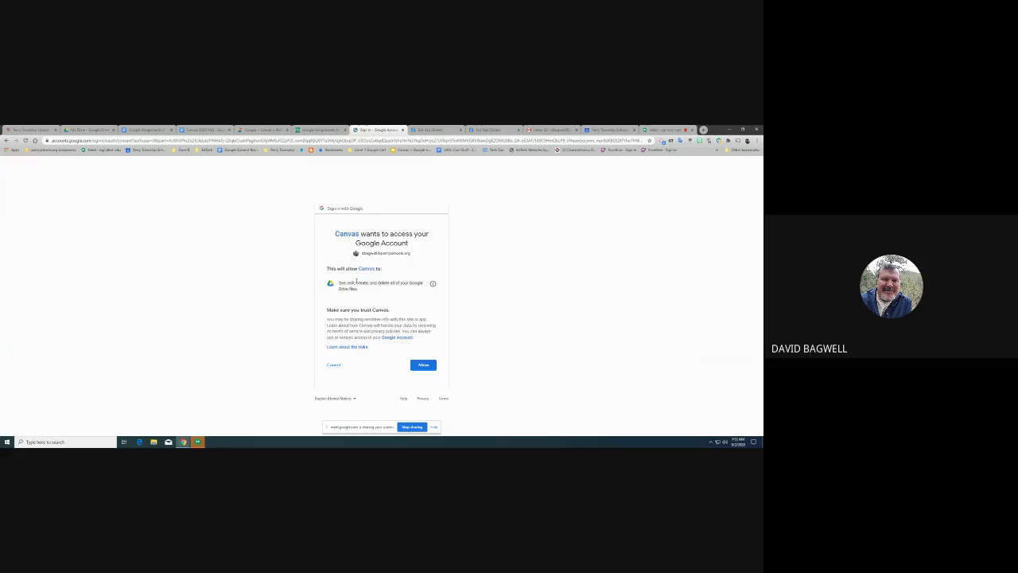
{"action": "left_click", "coordinate": [428, 367]}
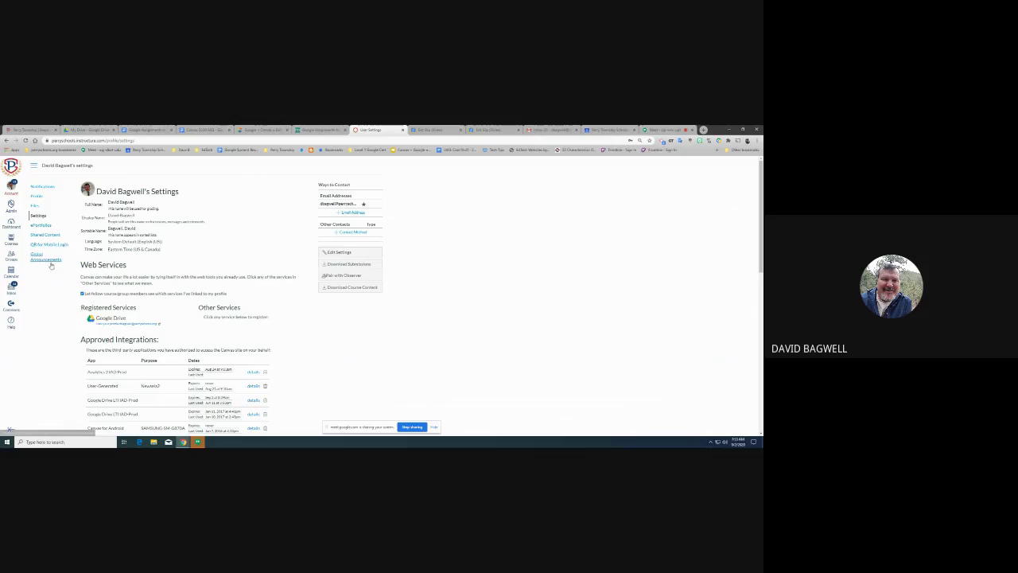
Open the Google Drive integration in Sample Course 2020 ver1 and sign out of its linked Google account
{"action": "left_click", "coordinate": [12, 222]}
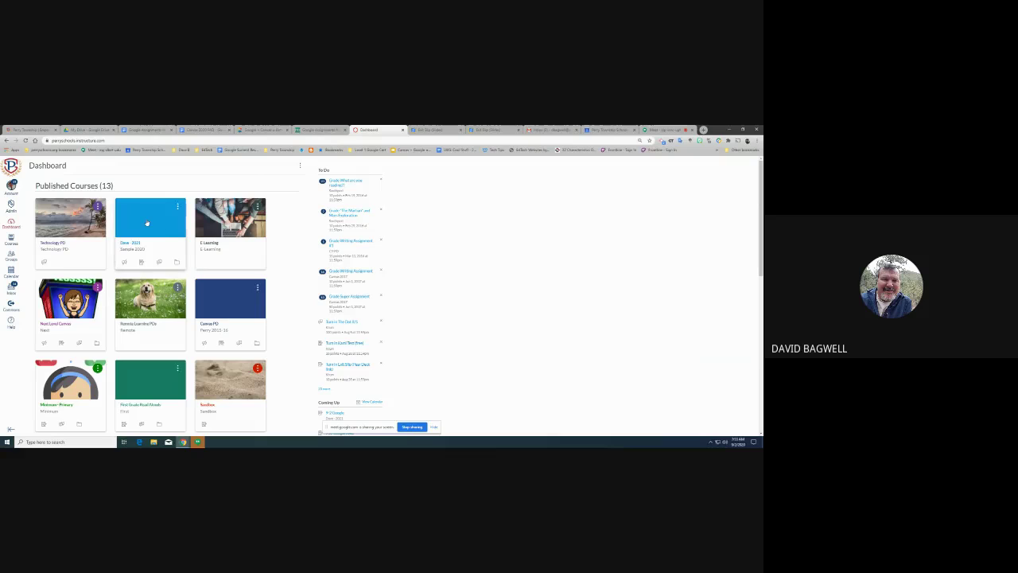
{"action": "left_click", "coordinate": [147, 221]}
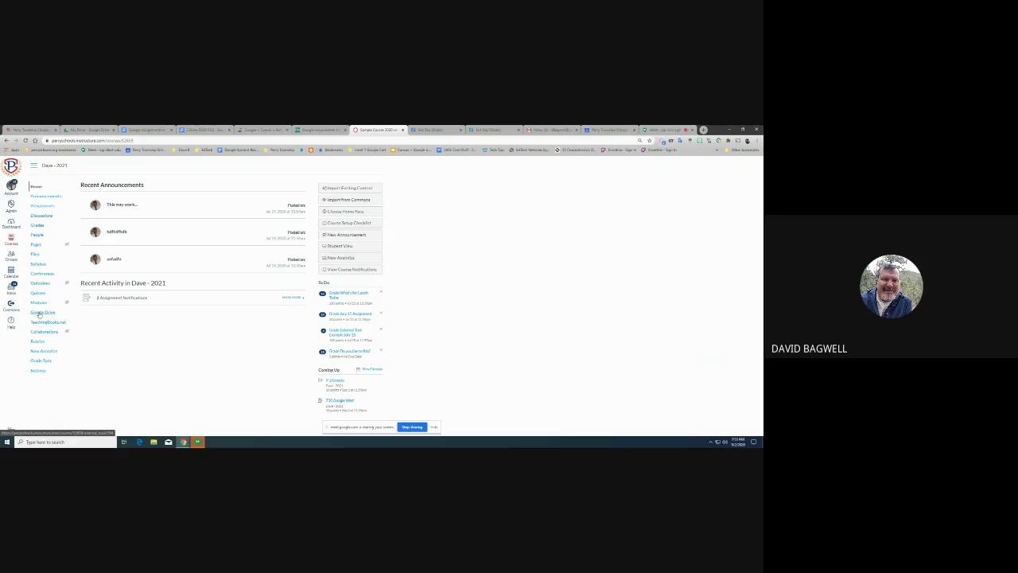
{"action": "left_click", "coordinate": [39, 313]}
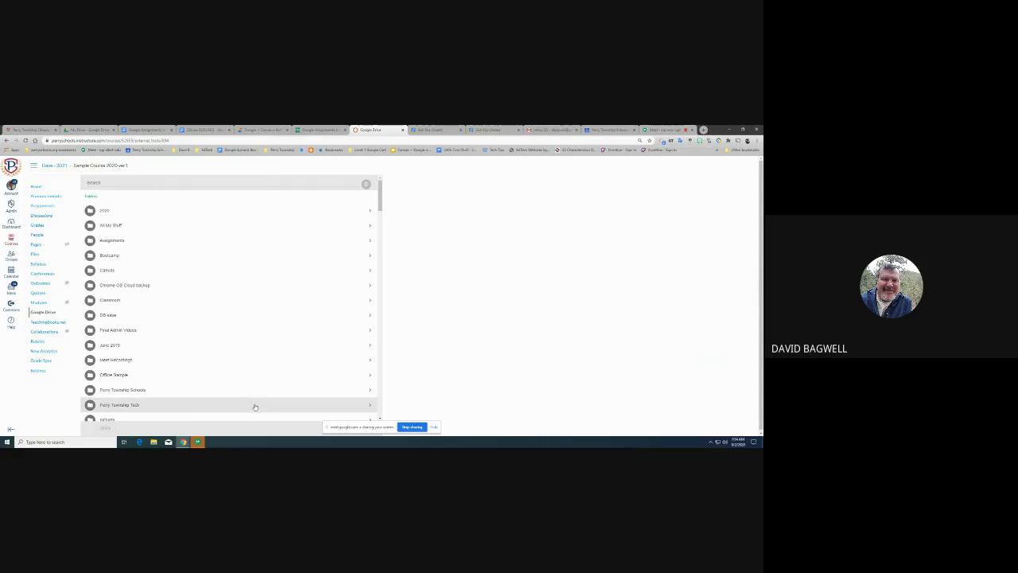
{"action": "left_click", "coordinate": [366, 184]}
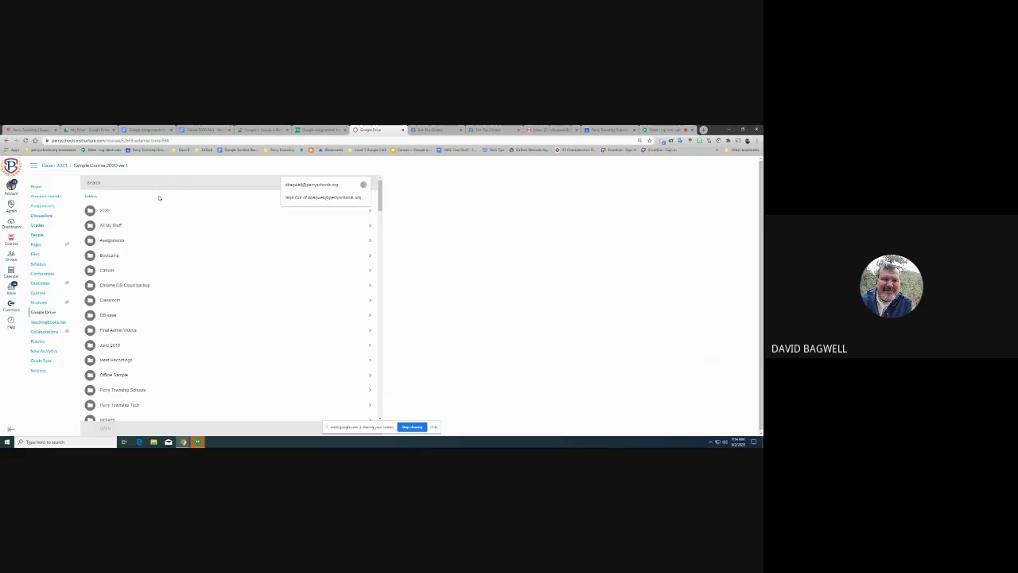
{"action": "left_click", "coordinate": [310, 199]}
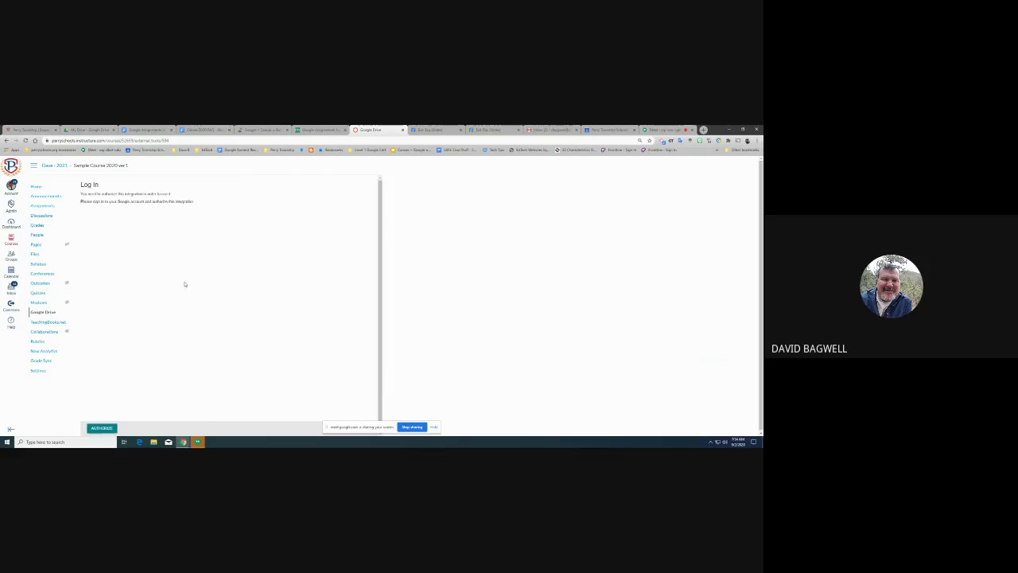
Authorize Google Drive LTI by Canvas with the school Google account and switch back to the Google Meet call
{"action": "left_click", "coordinate": [102, 428]}
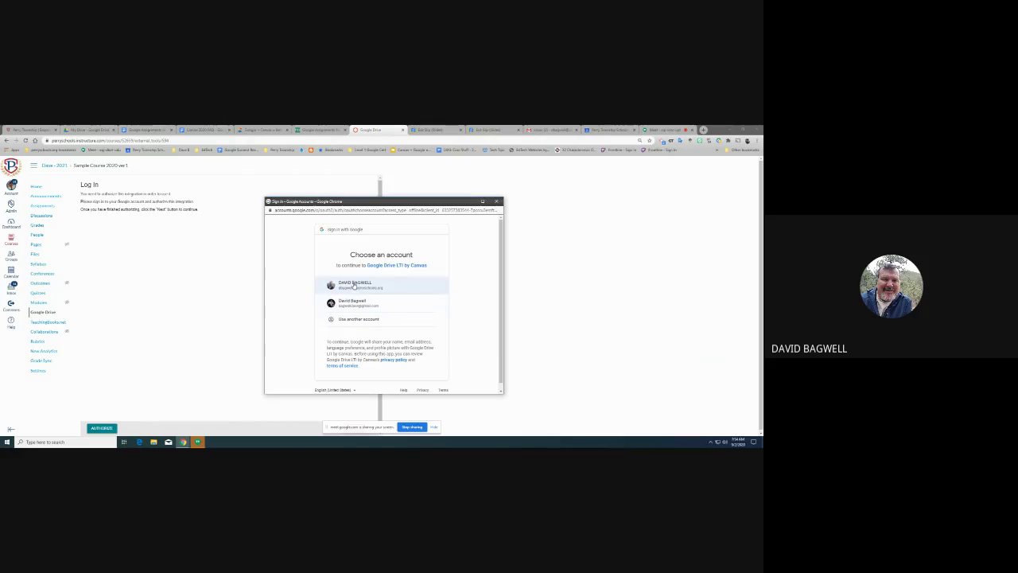
{"action": "left_click", "coordinate": [360, 287]}
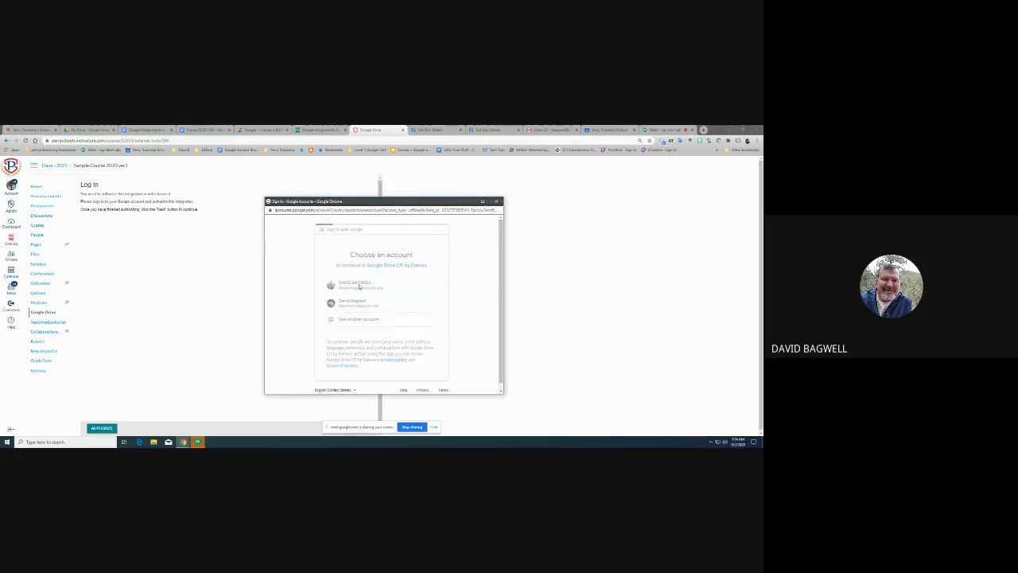
{"action": "left_click", "coordinate": [422, 390]}
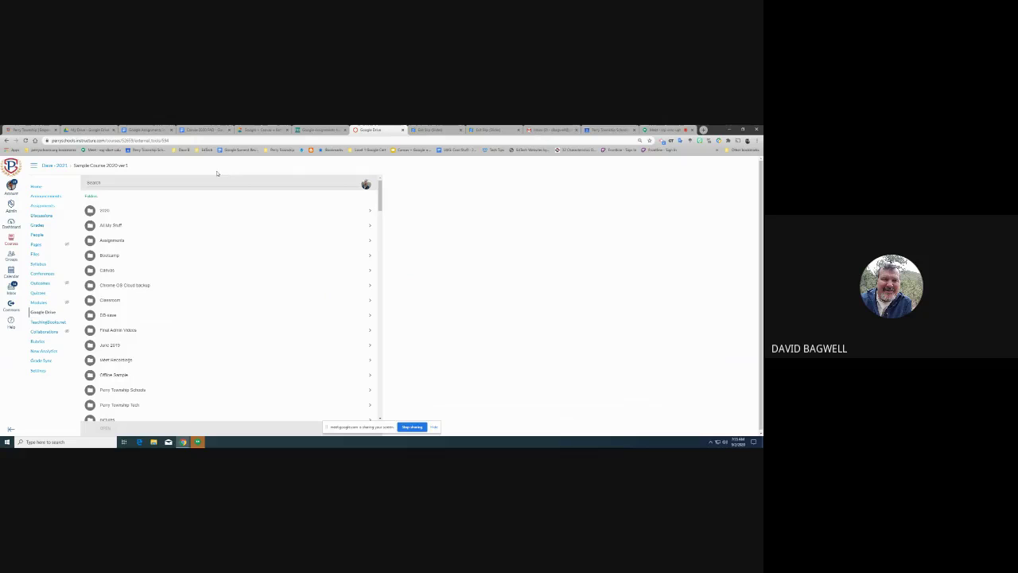
{"action": "left_click", "coordinate": [663, 130]}
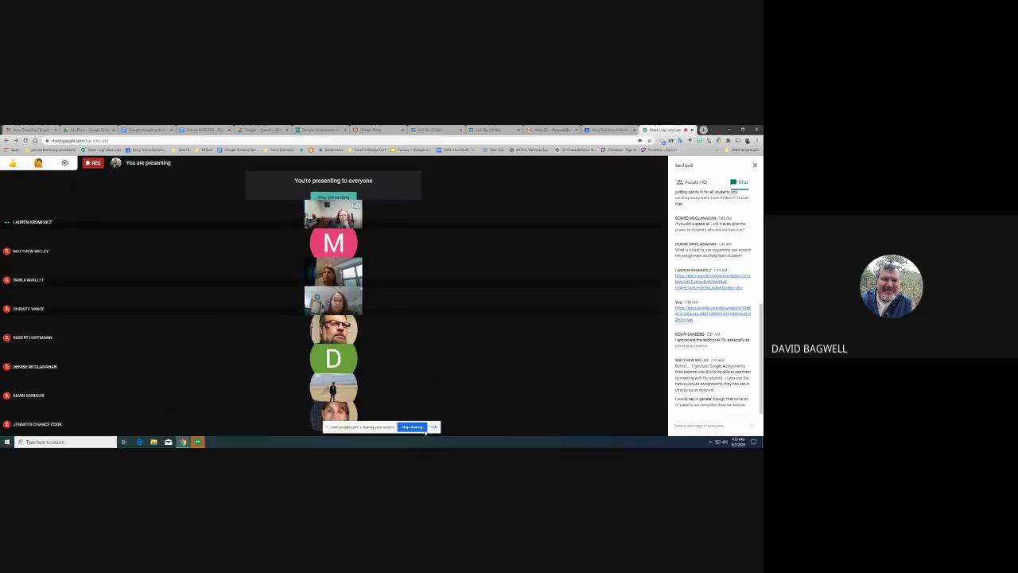